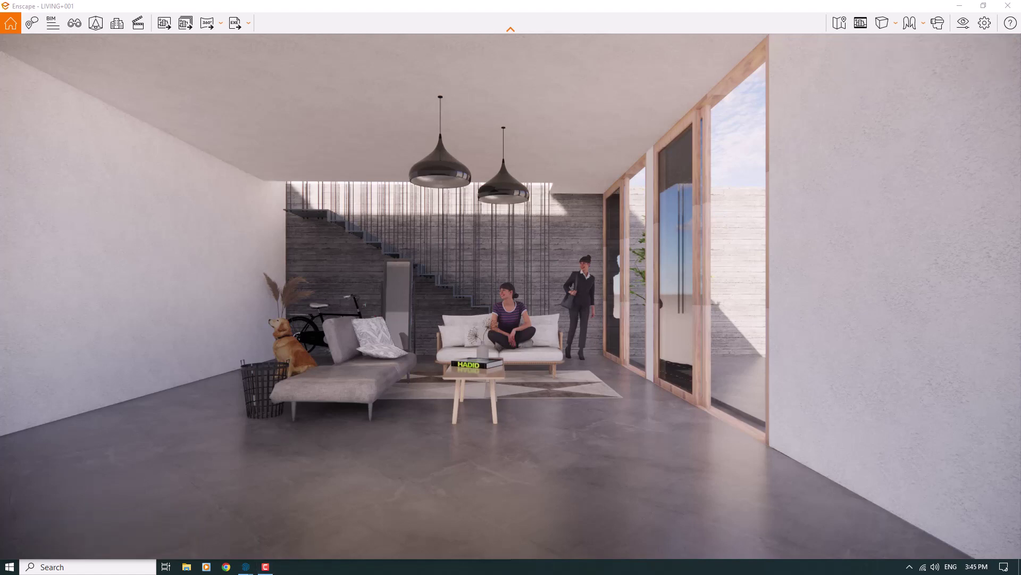
Step: Explore the living room and the outdoor terrace, examining the bicycle corner, sofas, pendant lamps, glazed doors and tree
key(w)
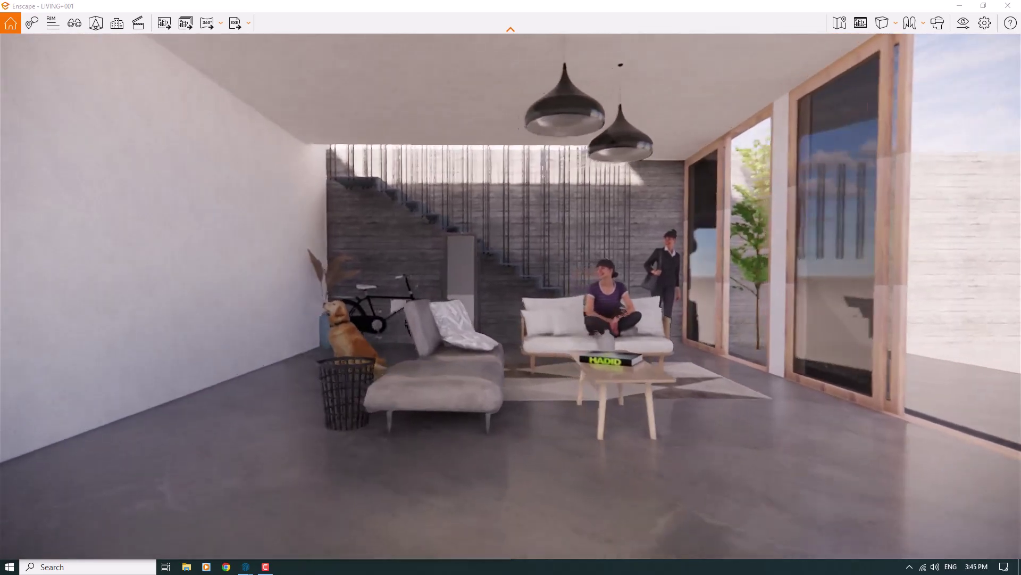
key(w)
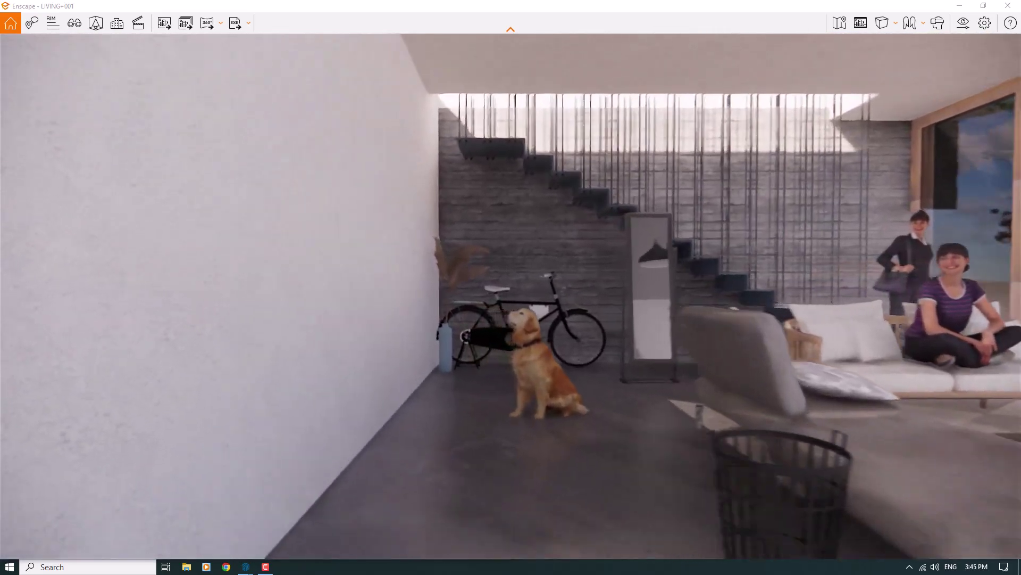
key(w)
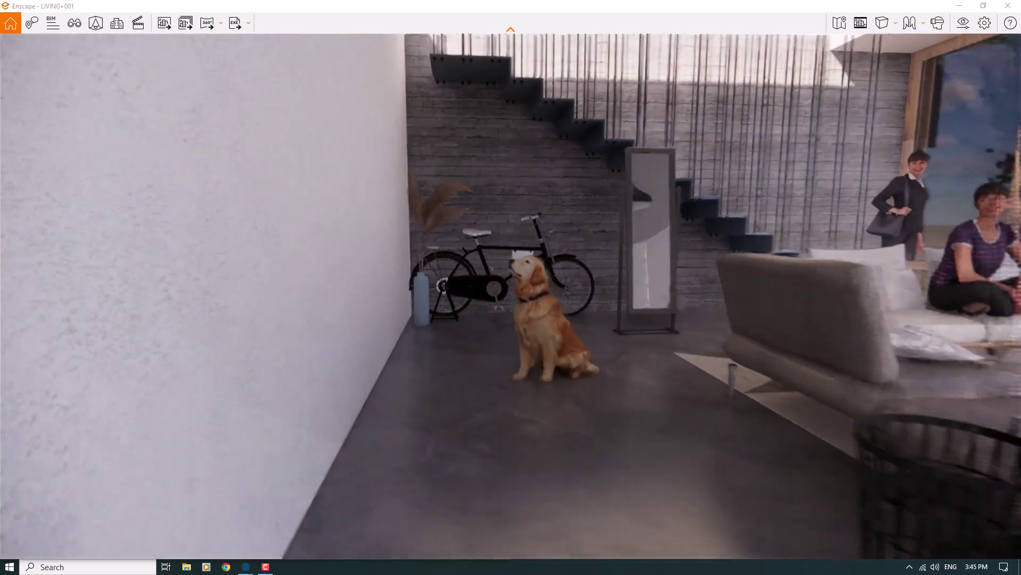
key(s)
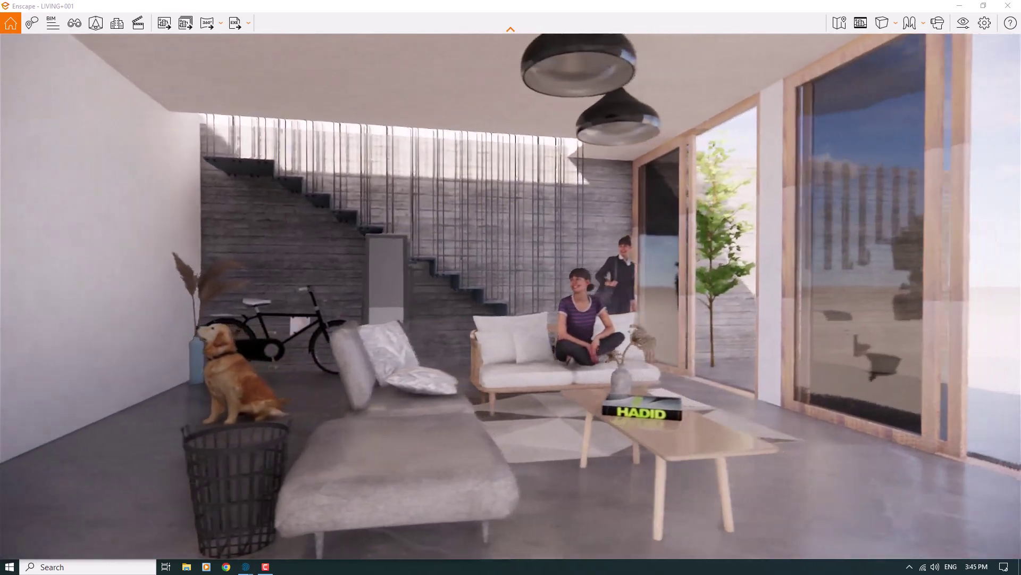
key(s)
key(q)
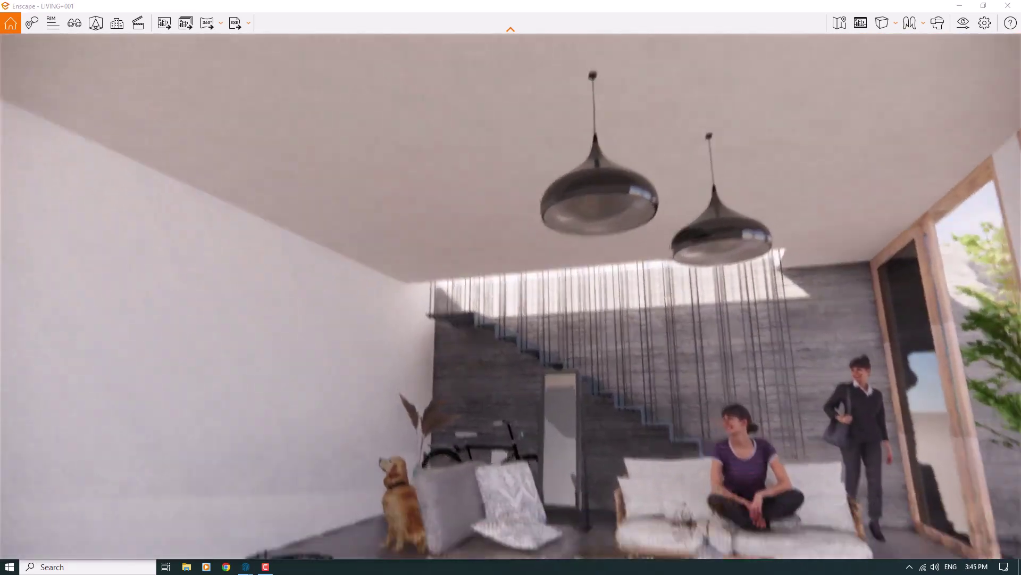
key(Right)
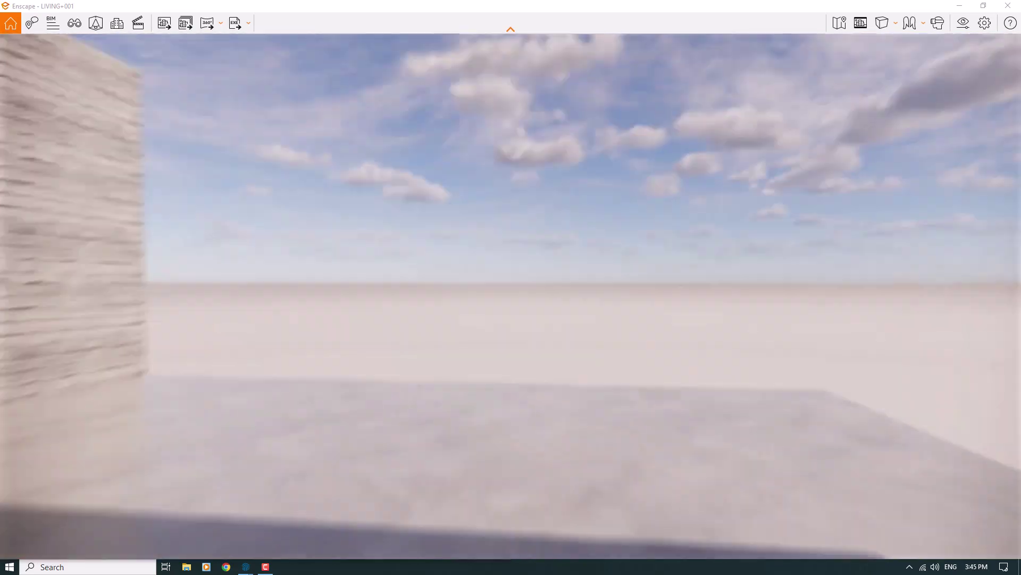
key(Left)
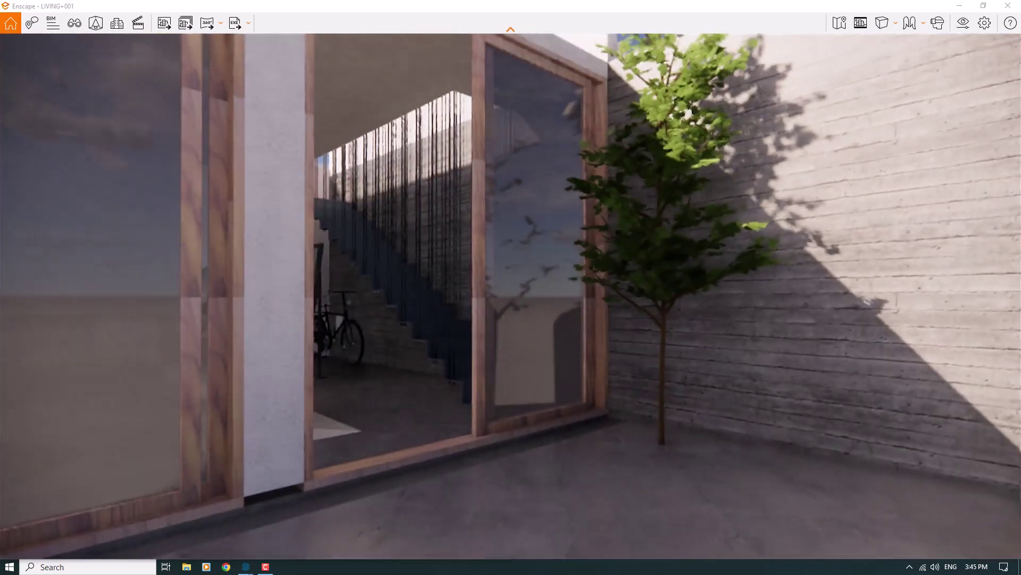
key(s)
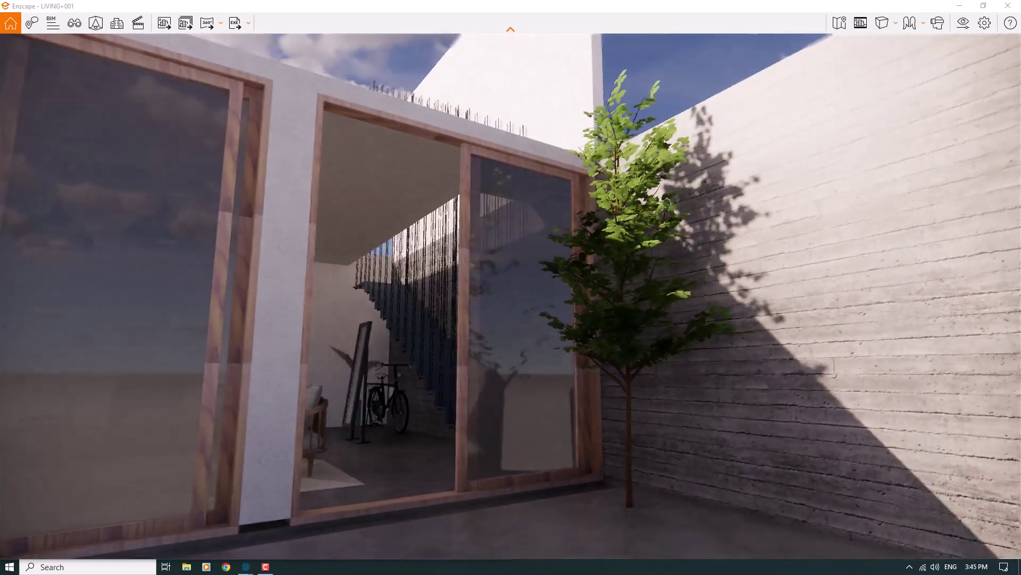
key(w)
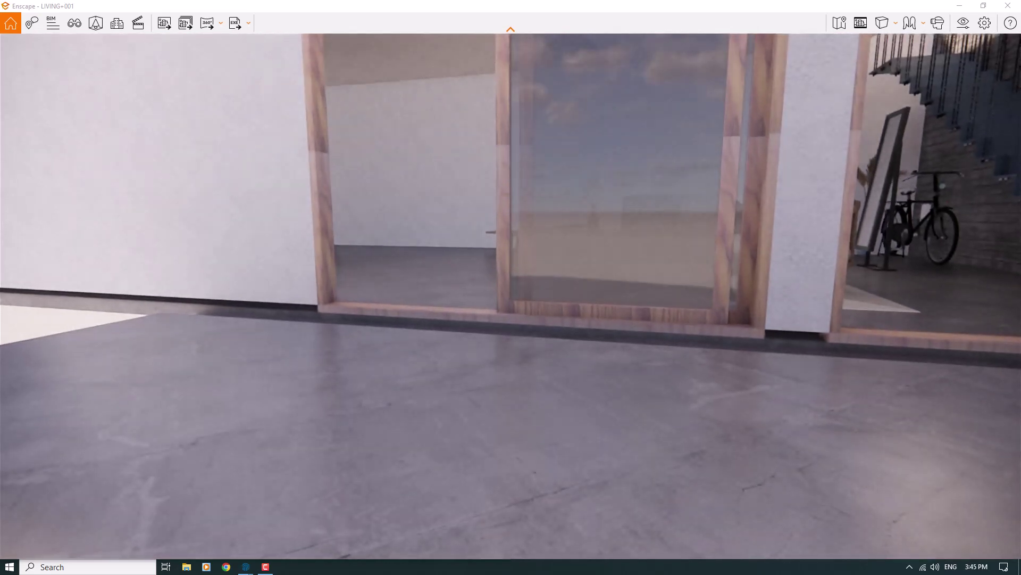
Step: Restore the saved Scene 1 camera view and turn on the safe frame
key(v)
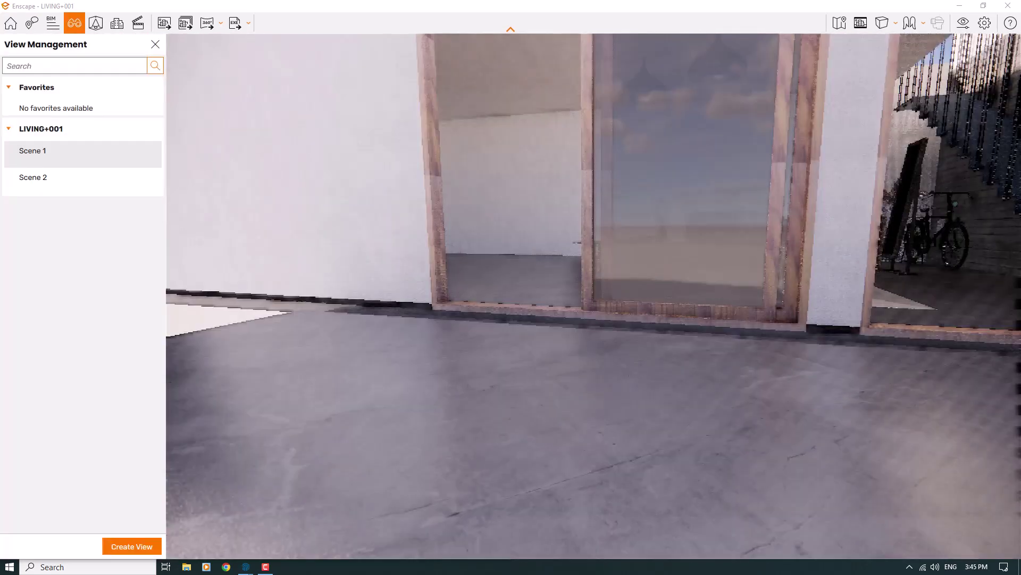
click(33, 153)
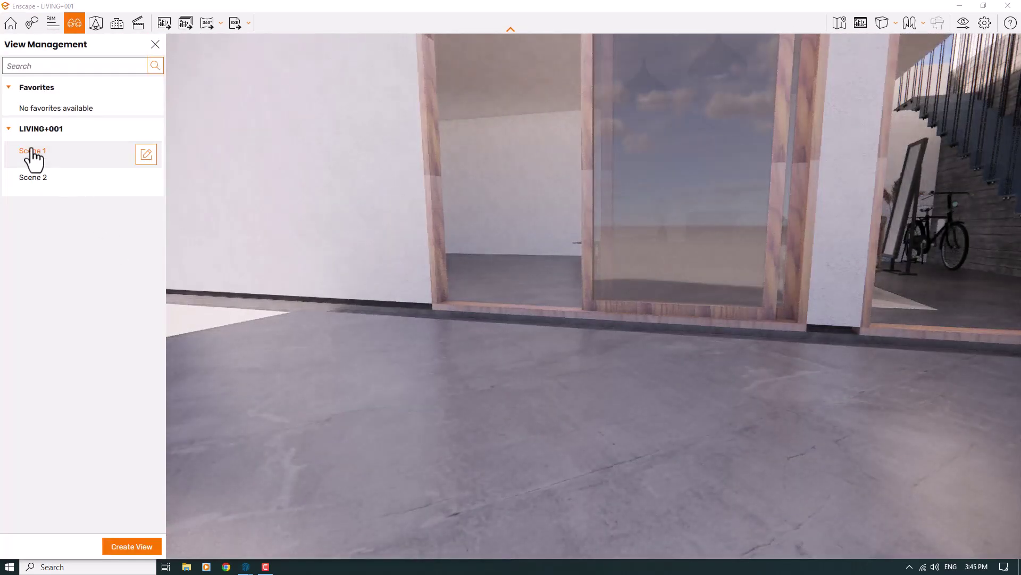
click(33, 154)
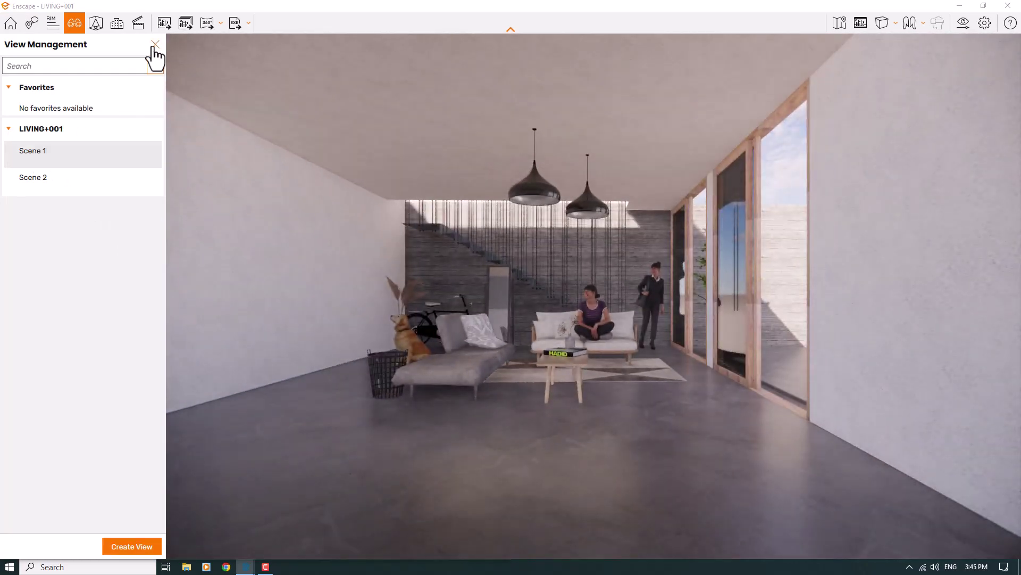
click(156, 44)
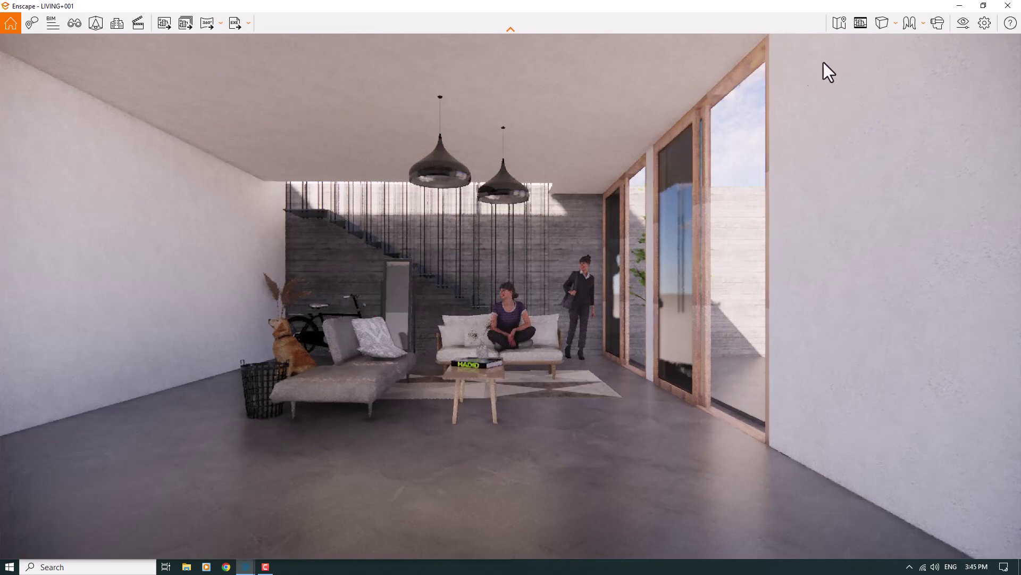
click(864, 24)
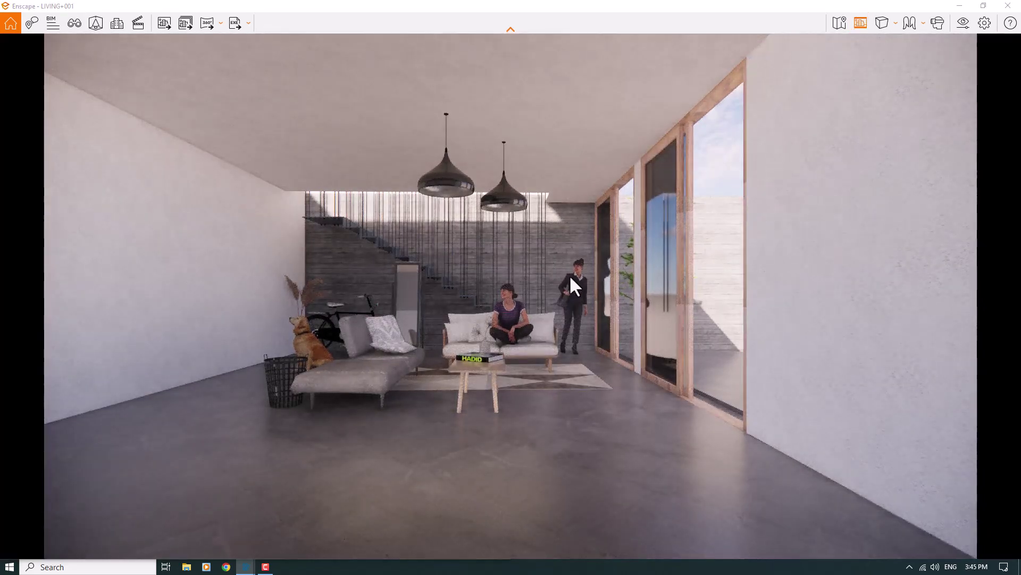
Step: Set the field of view to 88° and move the camera closer and left so the seating group fills the frame
click(964, 23)
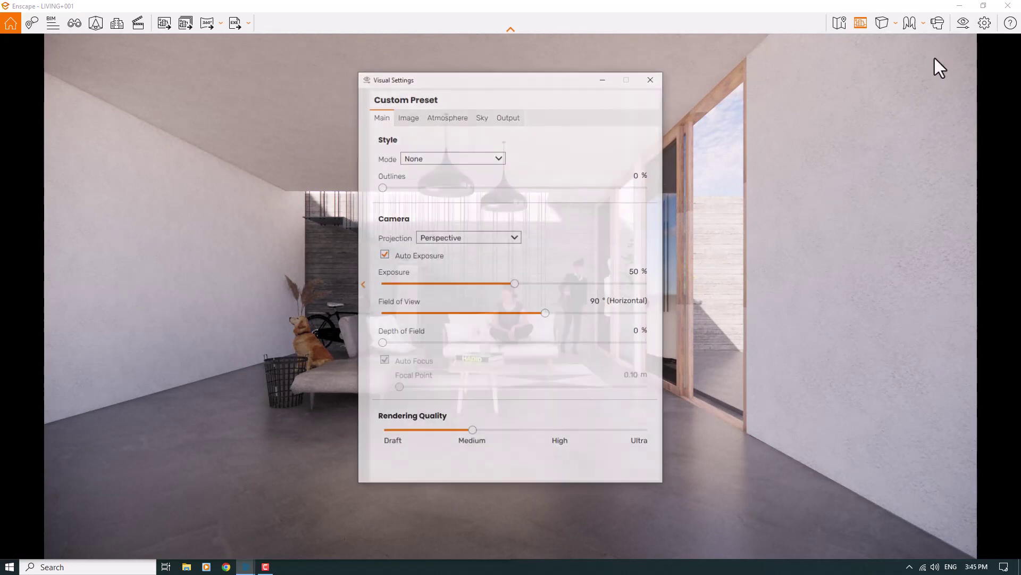
drag(546, 313, 486, 314)
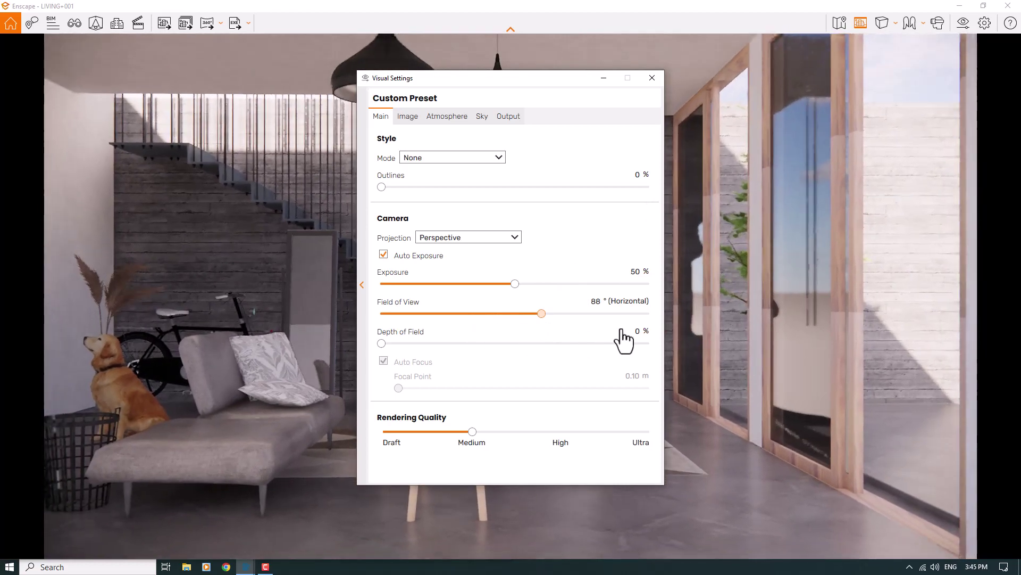
click(651, 80)
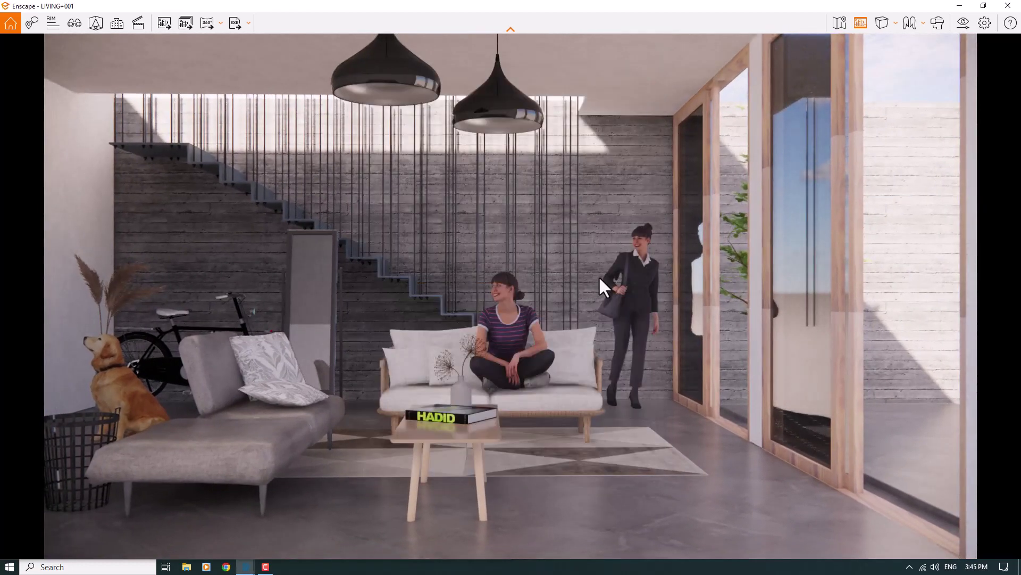
key(a)
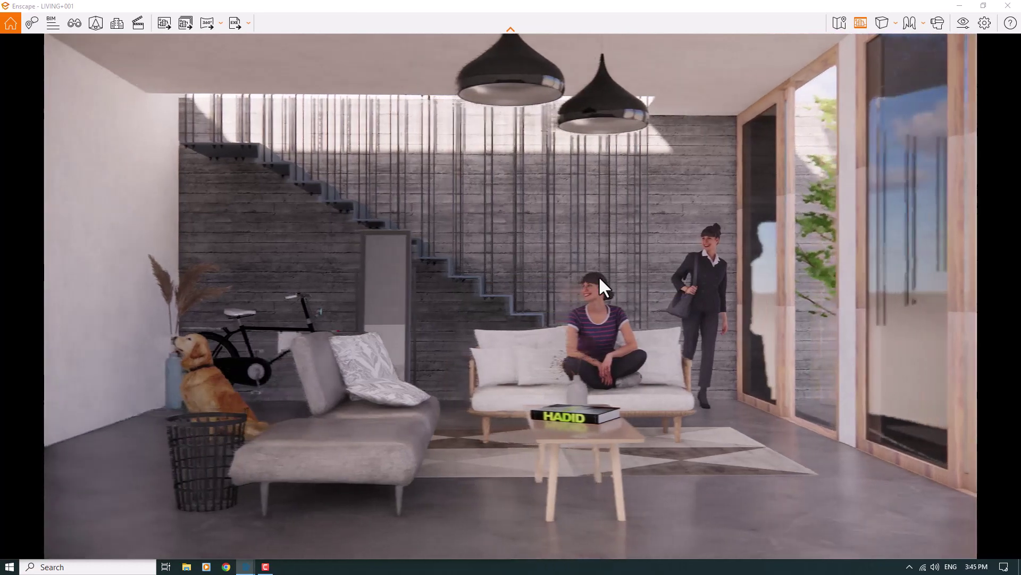
key(a)
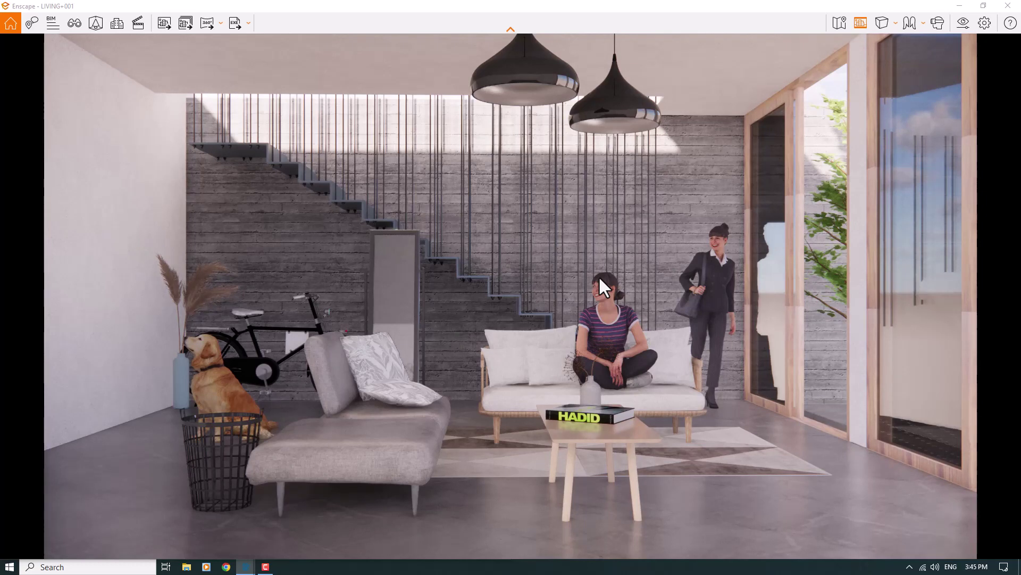
Step: Move the time of day back to 07:48 for low morning sunlight across the living room
key(u)
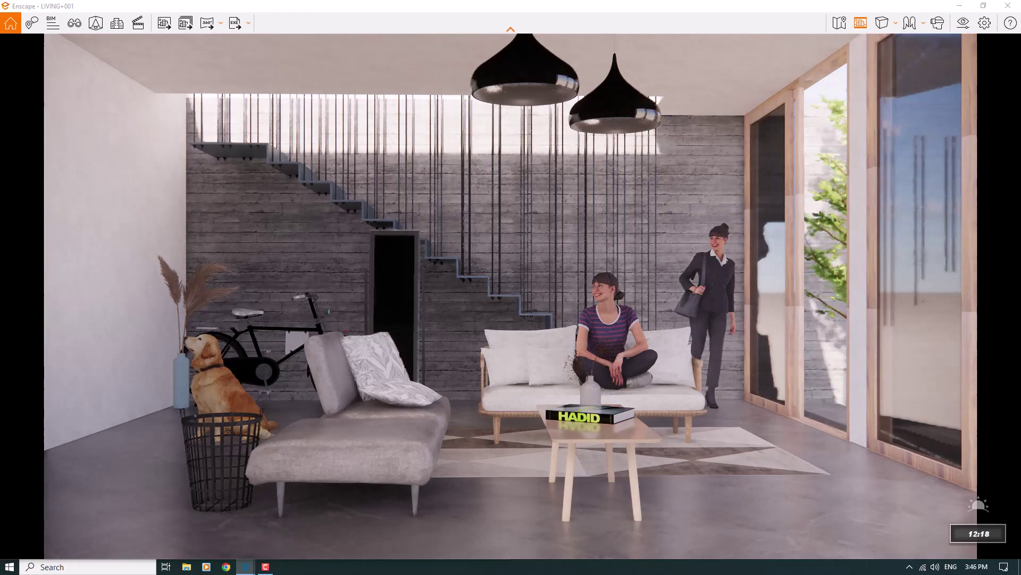
key(u)
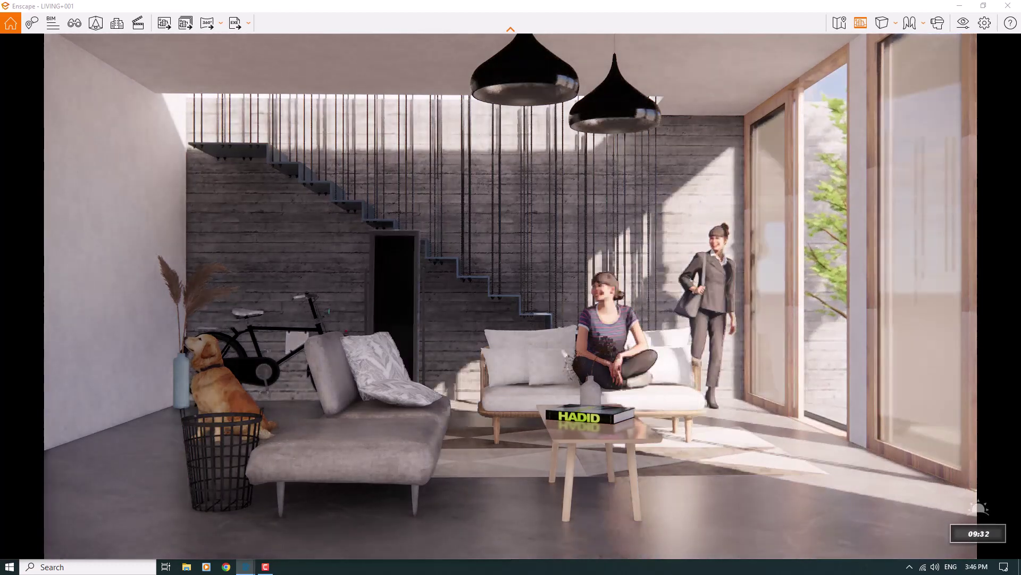
key(u)
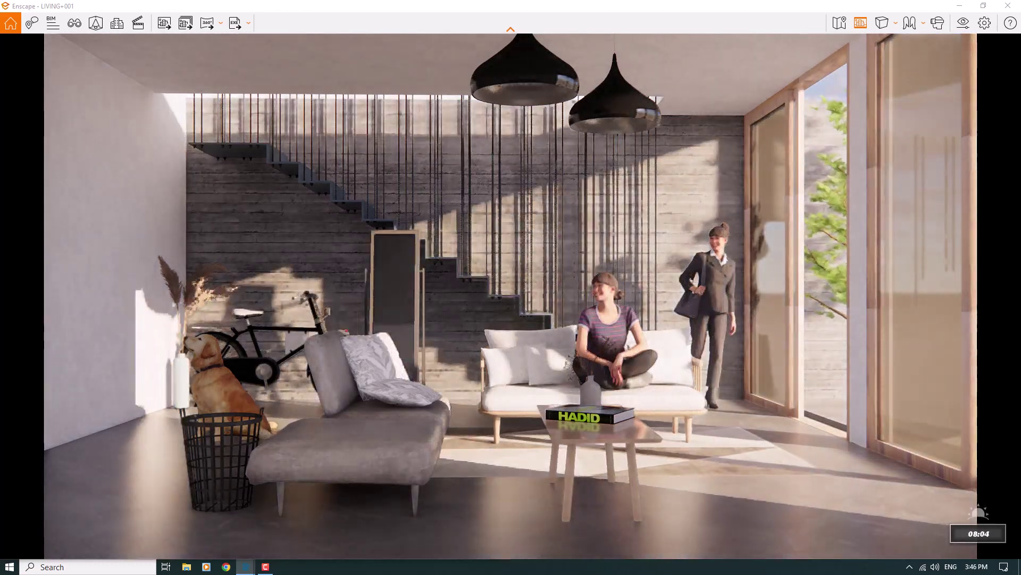
key(u)
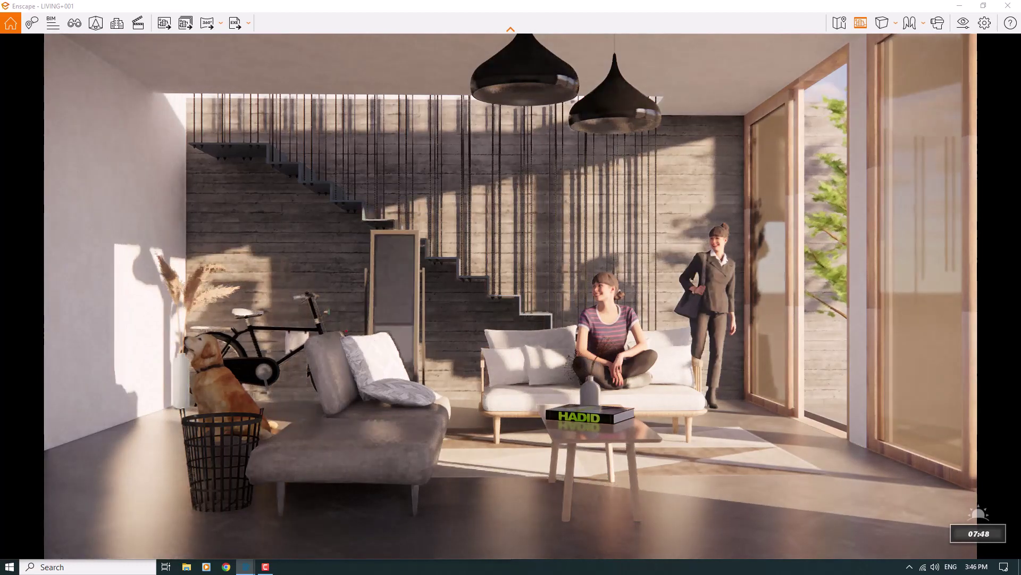
Step: Try times of day between 07:25 and 08:09 to compare the morning shadows, ending at 07:48
key(i)
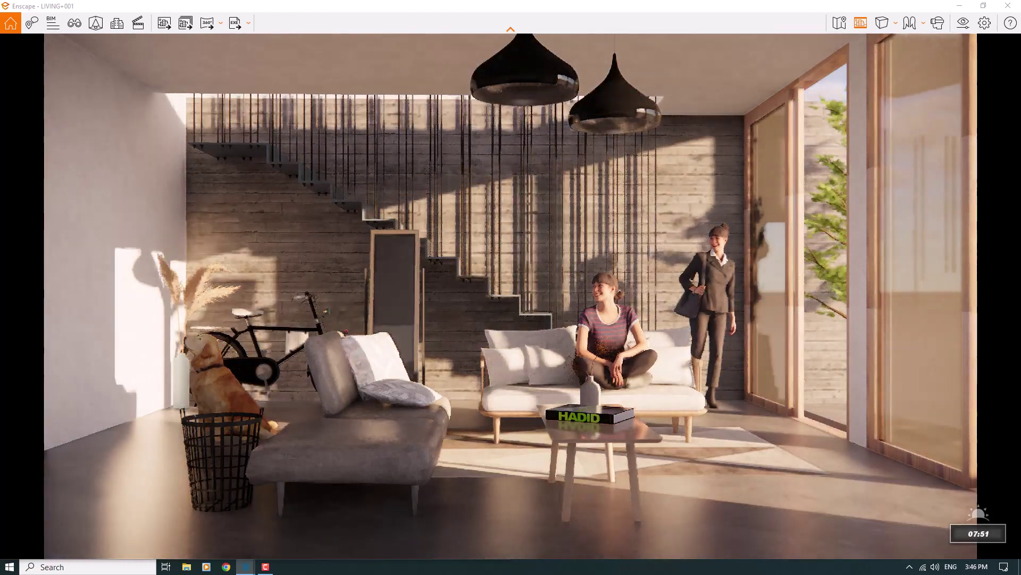
key(u)
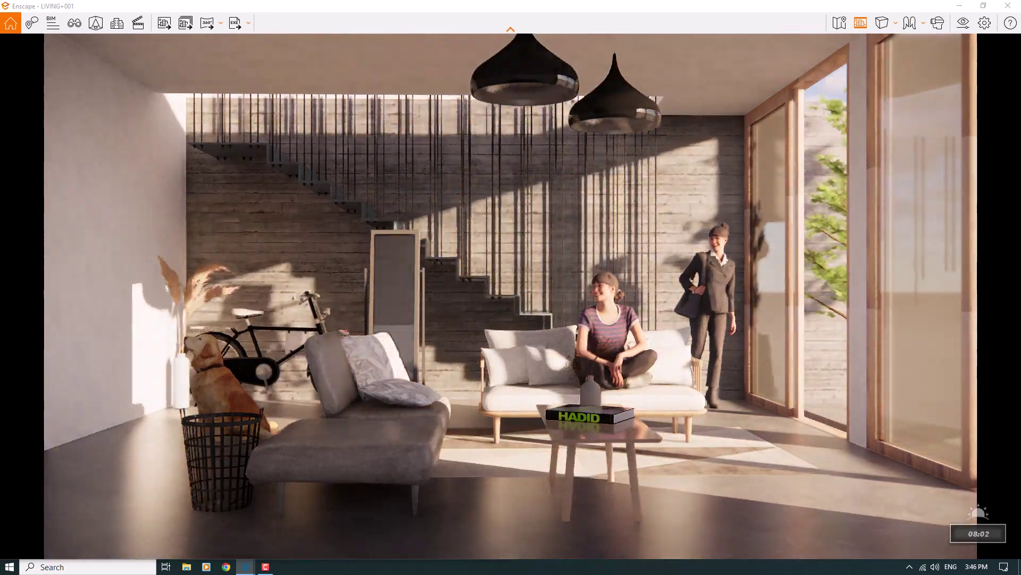
key(u)
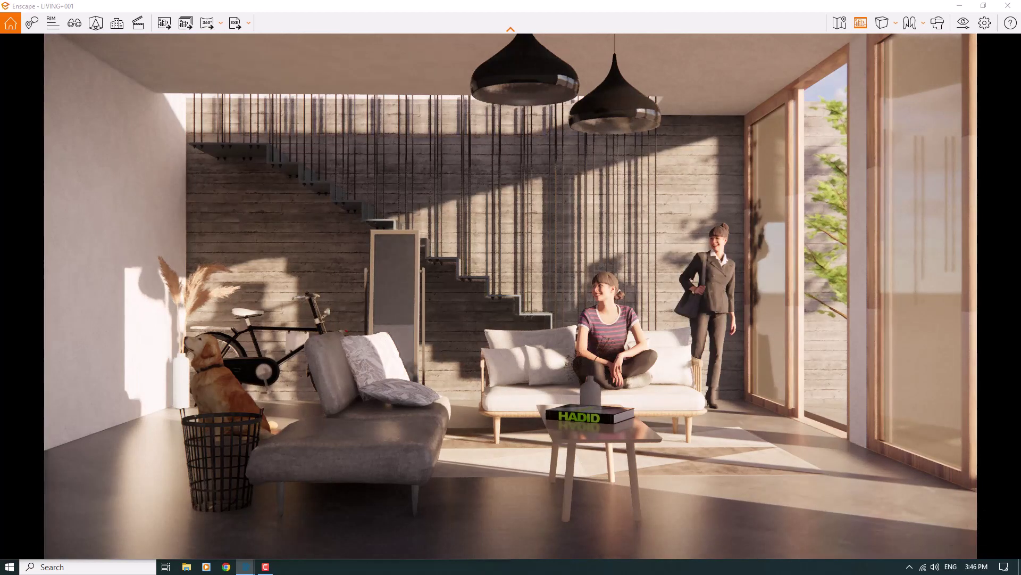
key(u)
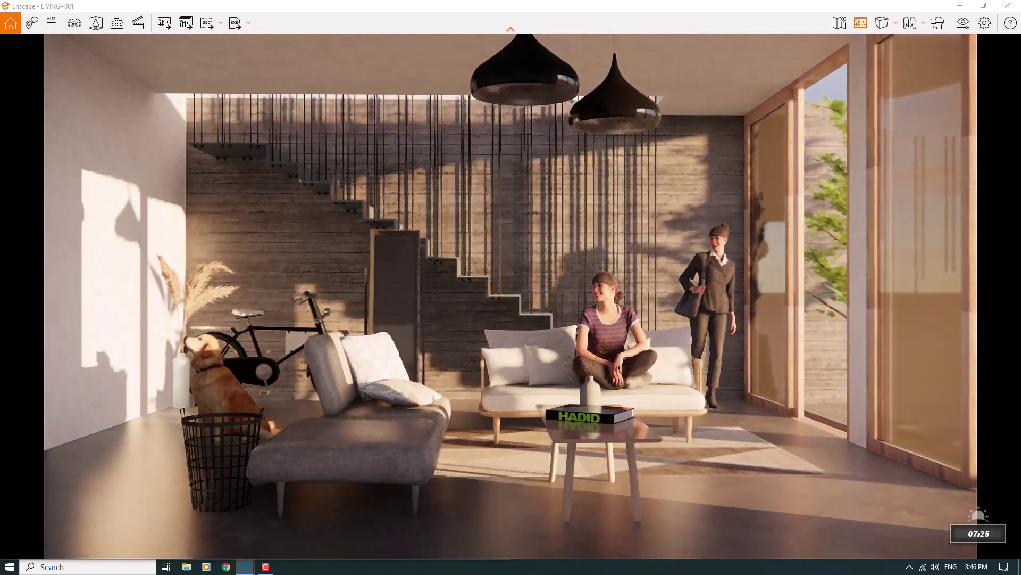
key(i)
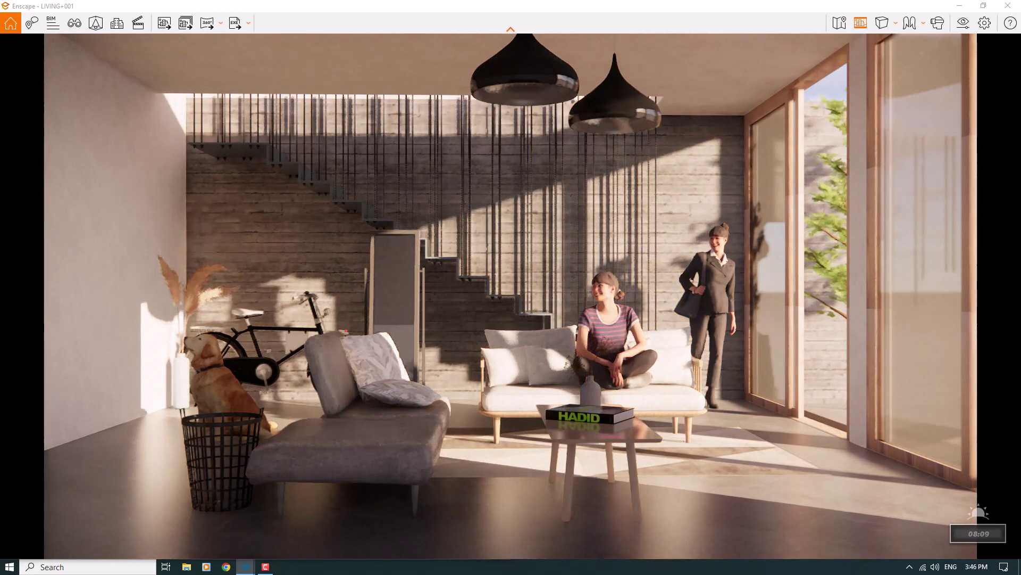
key(u)
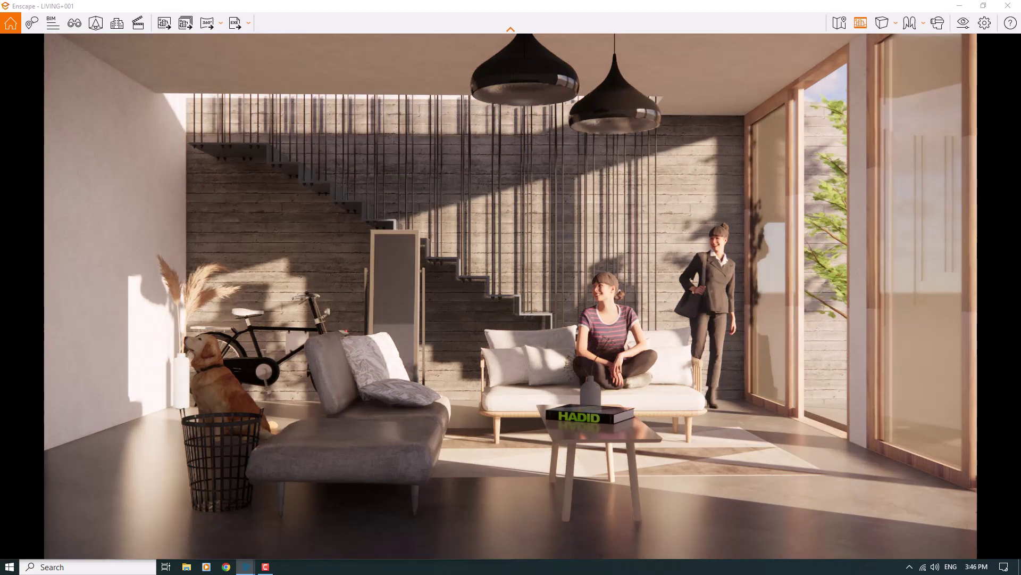
key(u)
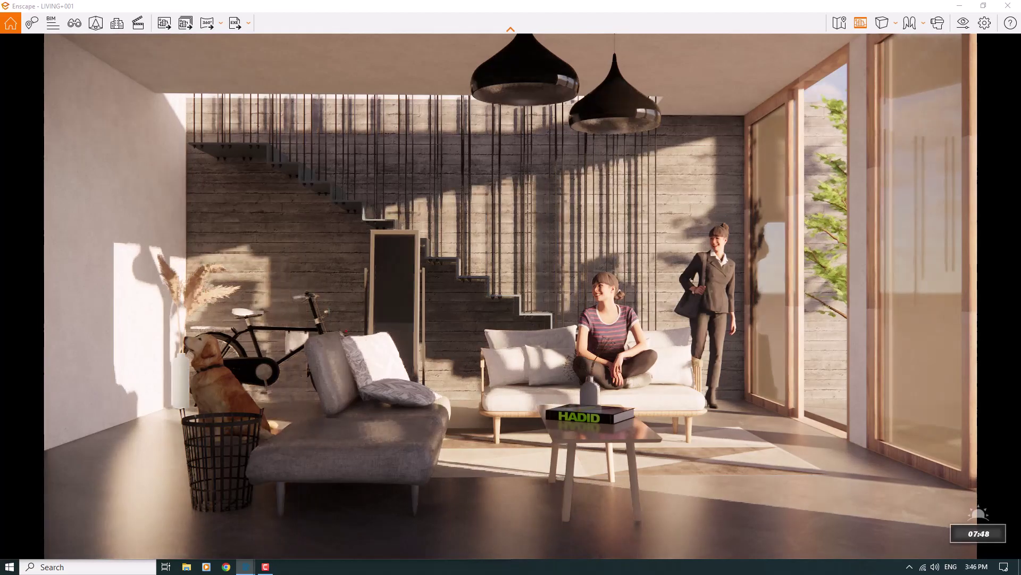
Step: Compare times of day between about 07:09 and 08:02, settling on low, warm morning sunlight across the living room
key(u)
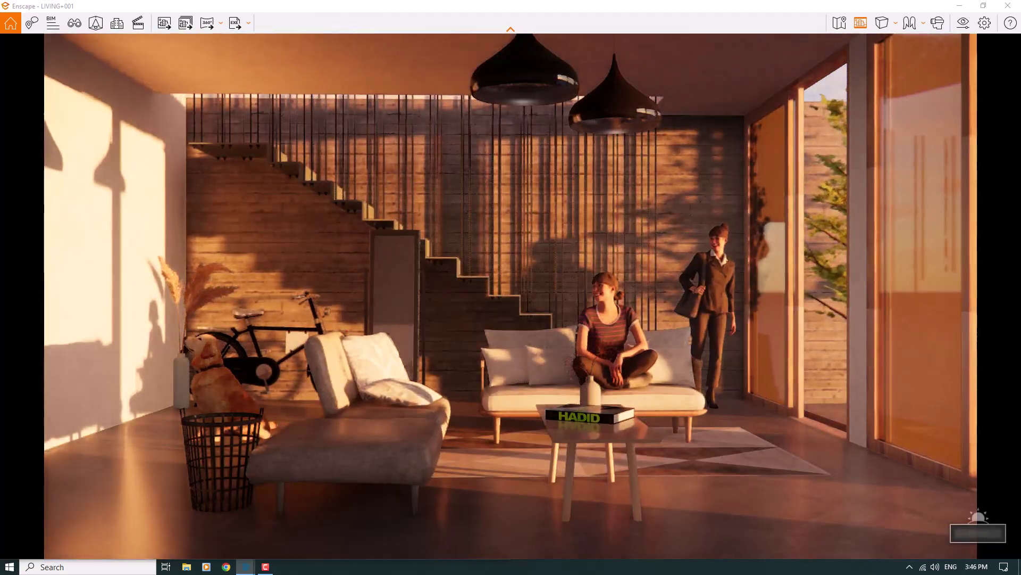
key(u)
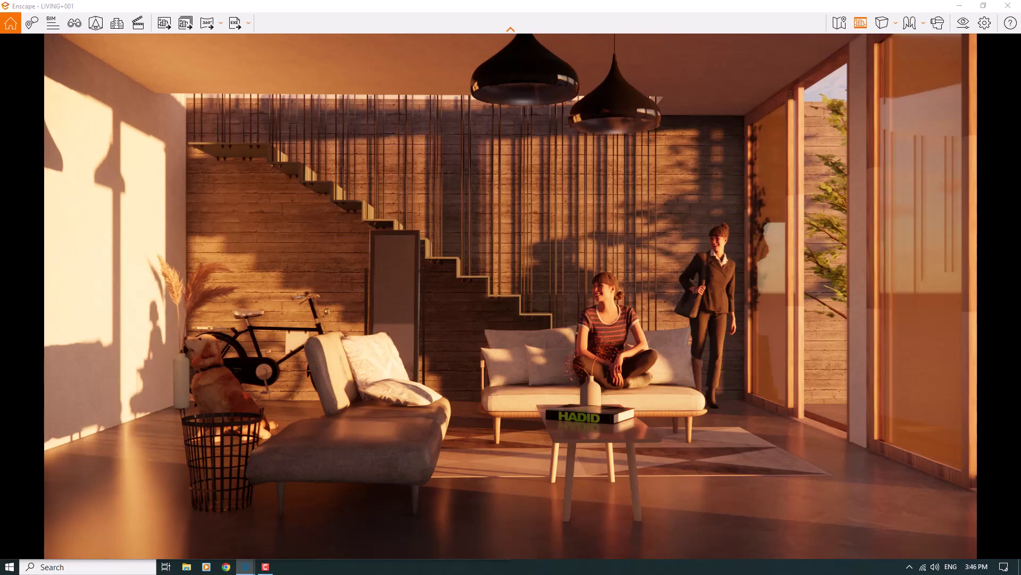
key(i)
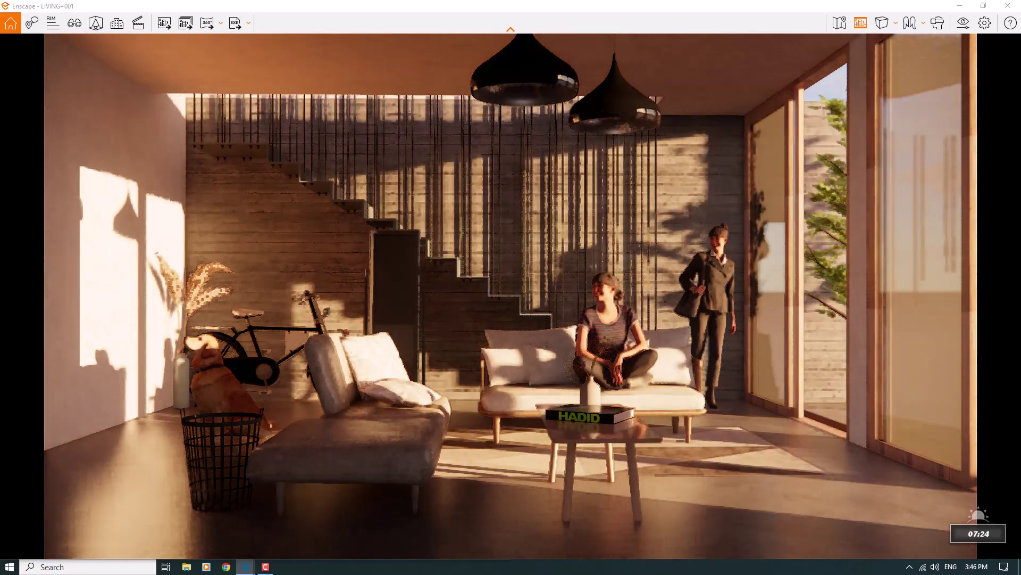
key(i)
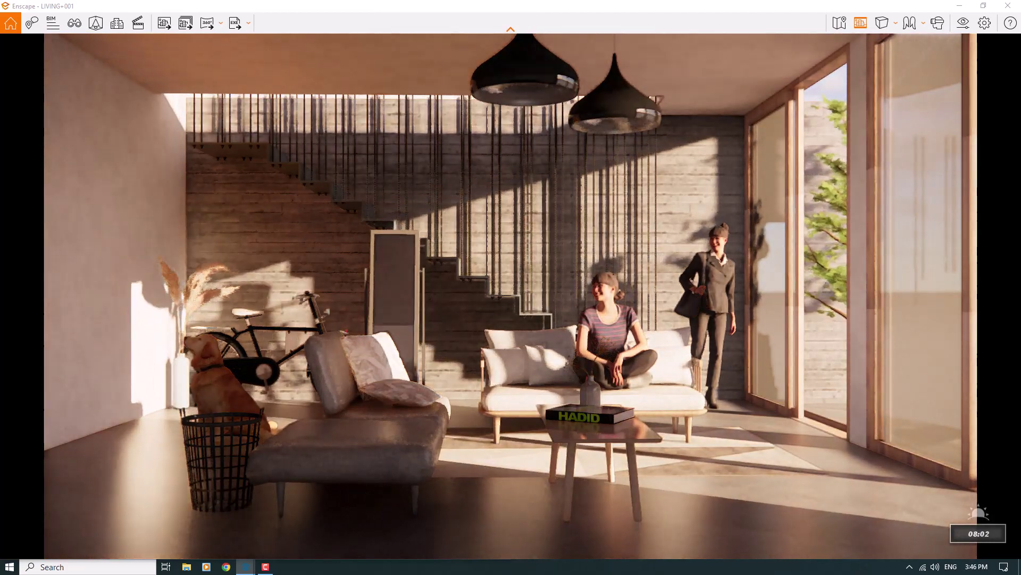
key(u)
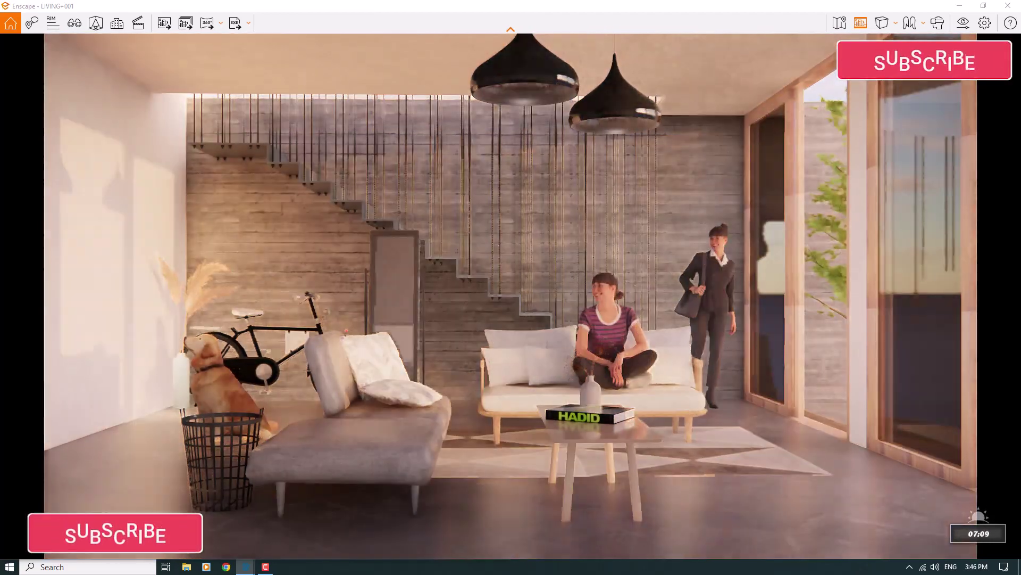
key(i)
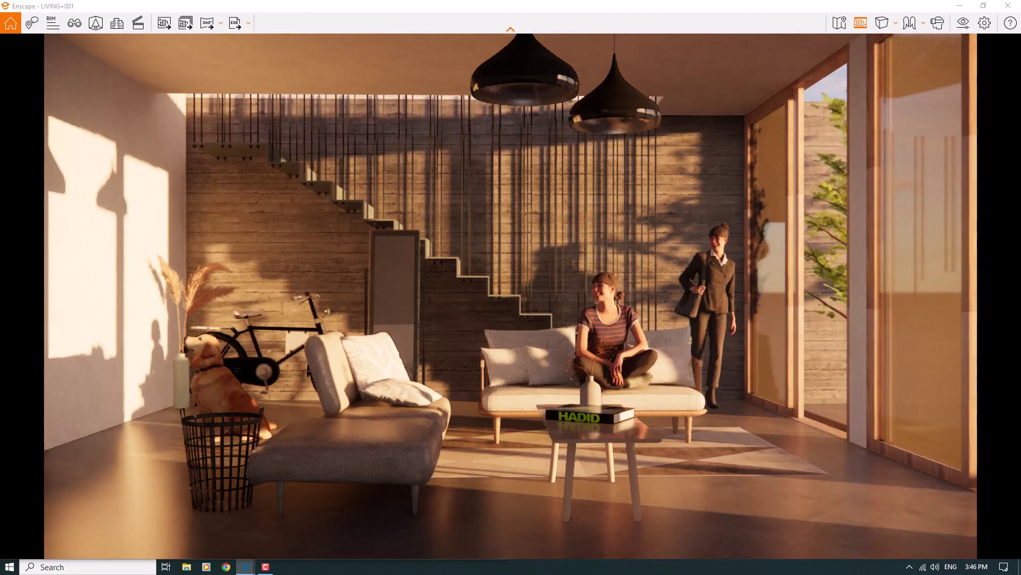
Step: Open the visual settings, turn off auto exposure and set the exposure to 53%
click(959, 31)
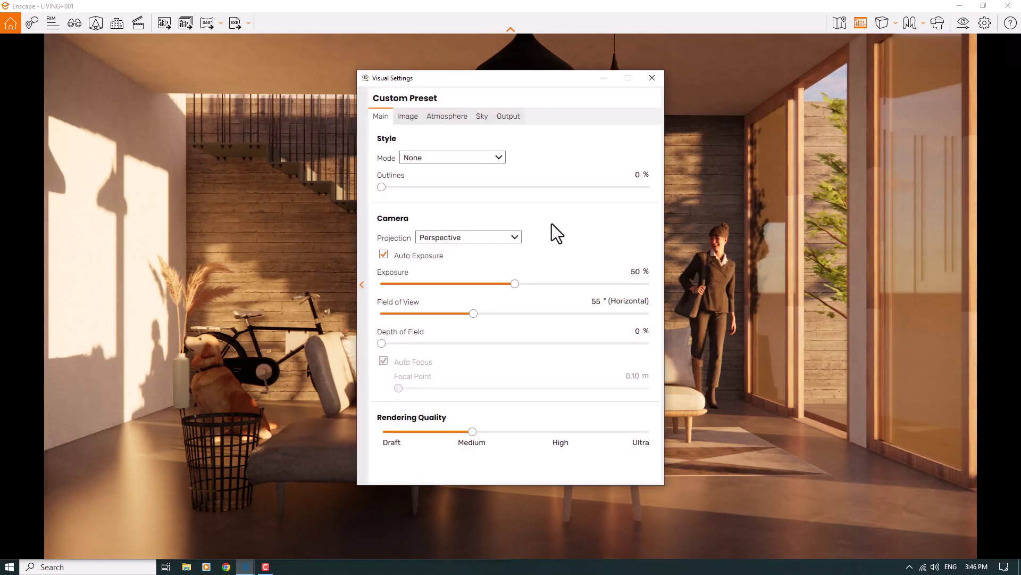
click(383, 255)
drag(515, 283, 523, 285)
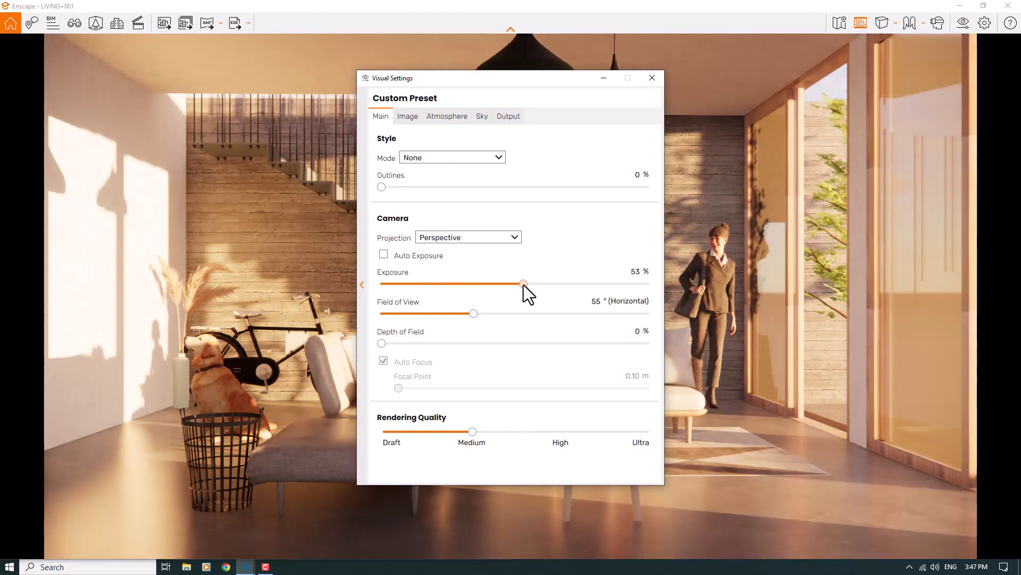
double_click(635, 271)
Step: Set the horizontal field of view to 54° and raise the rendering quality to High
double_click(597, 301)
text(54)
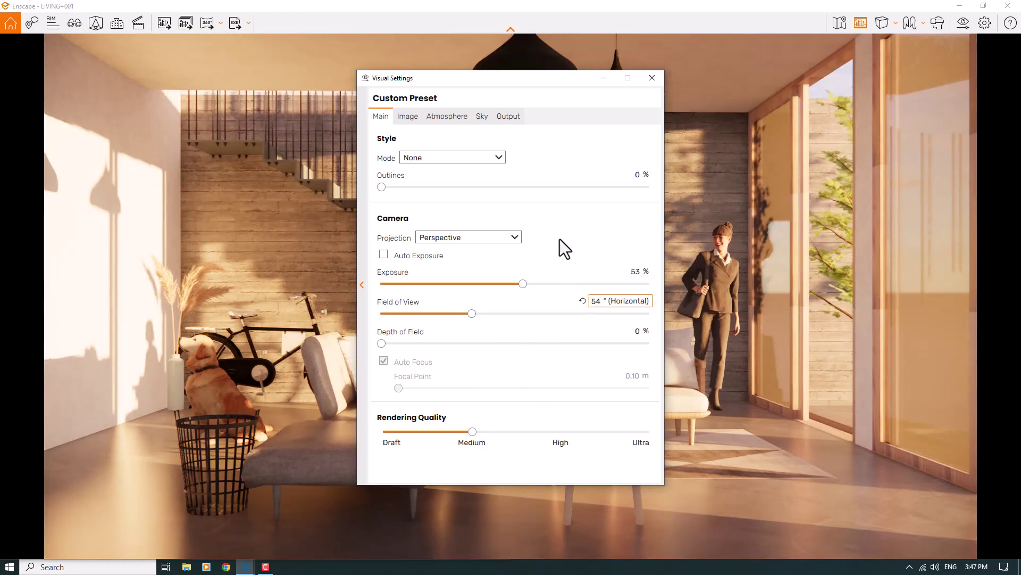
drag(472, 432, 570, 439)
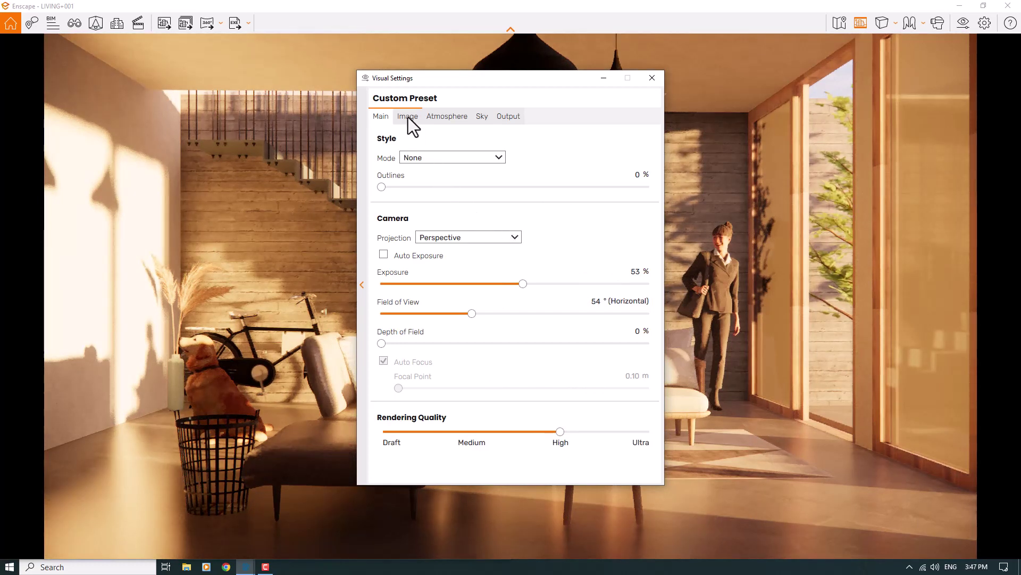
Step: Set the depth of field to 18% and turn off auto focus for manual control of the focal point
drag(381, 345, 428, 345)
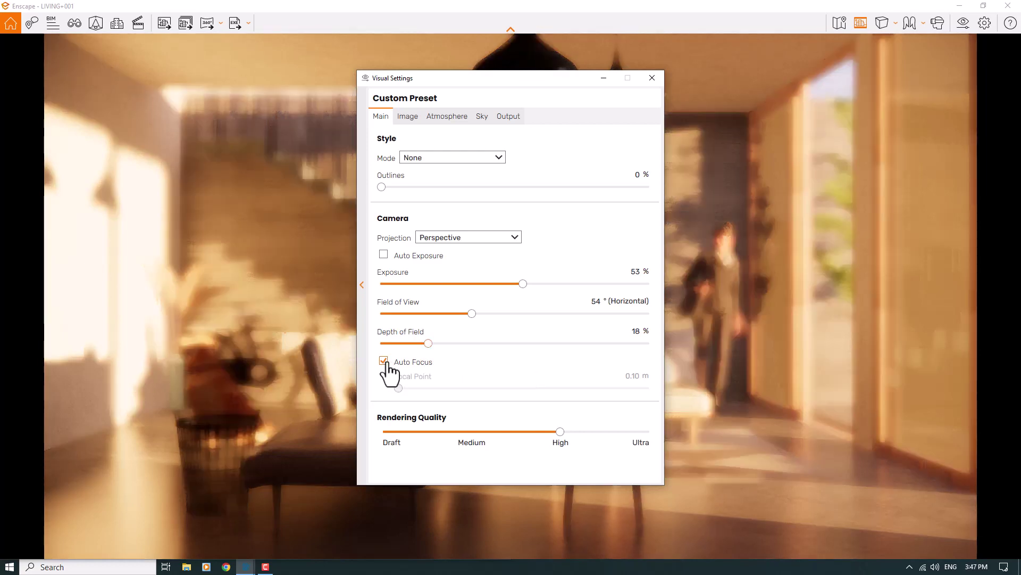
click(384, 361)
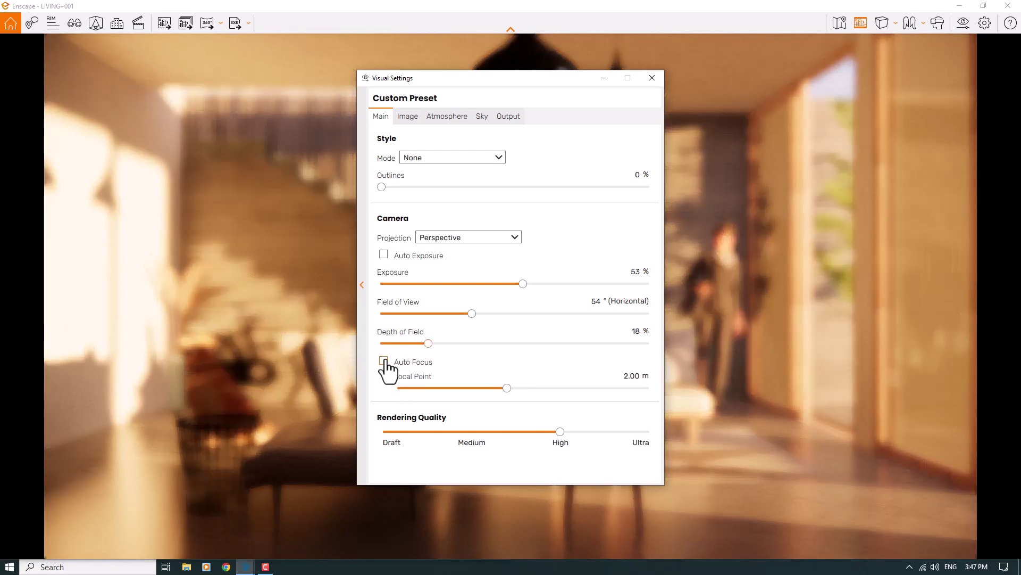
click(451, 388)
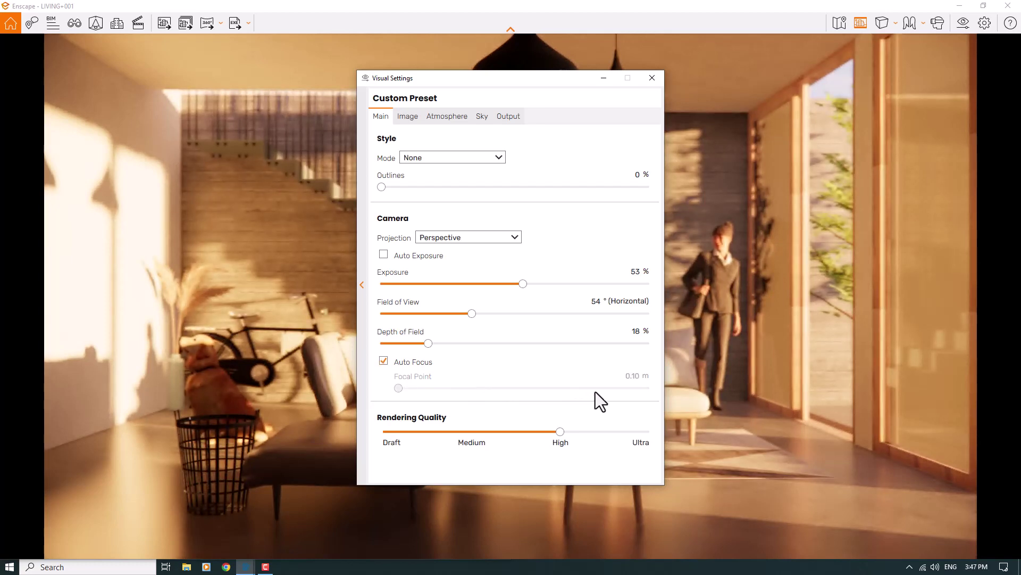
click(393, 363)
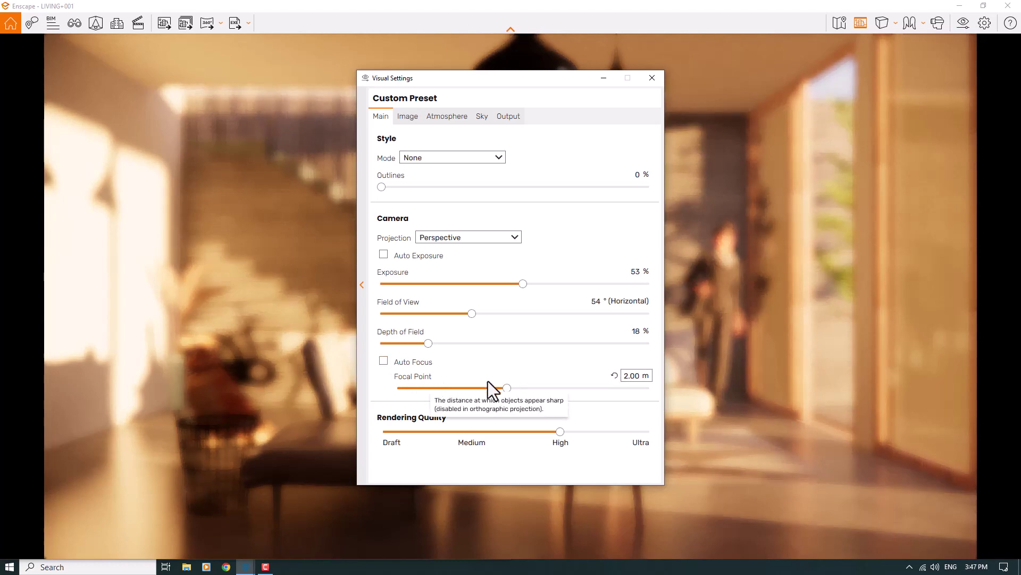
Step: Set the focal point to 8.70 m and reduce the depth of field to 12%
drag(505, 387, 446, 387)
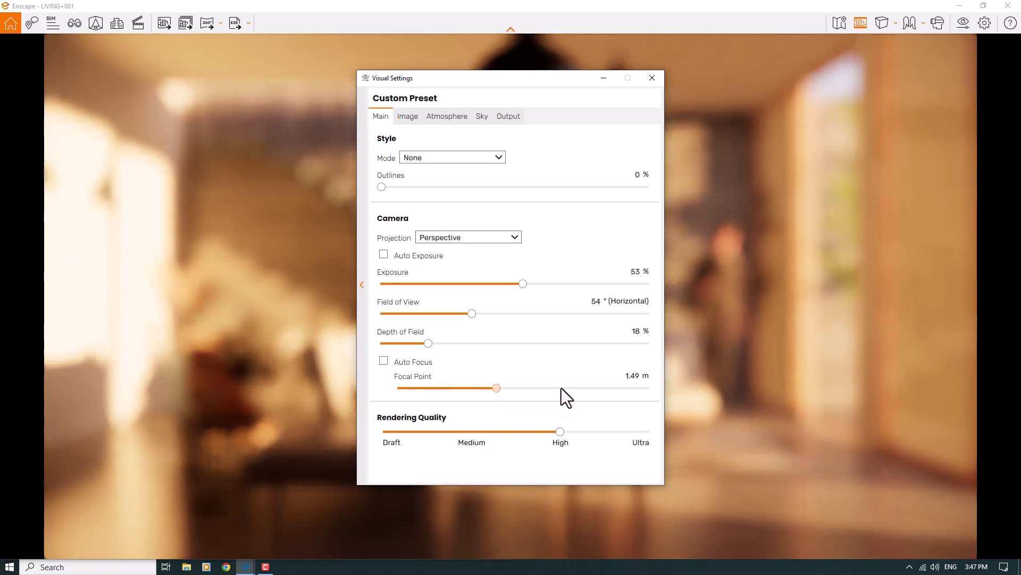
click(526, 387)
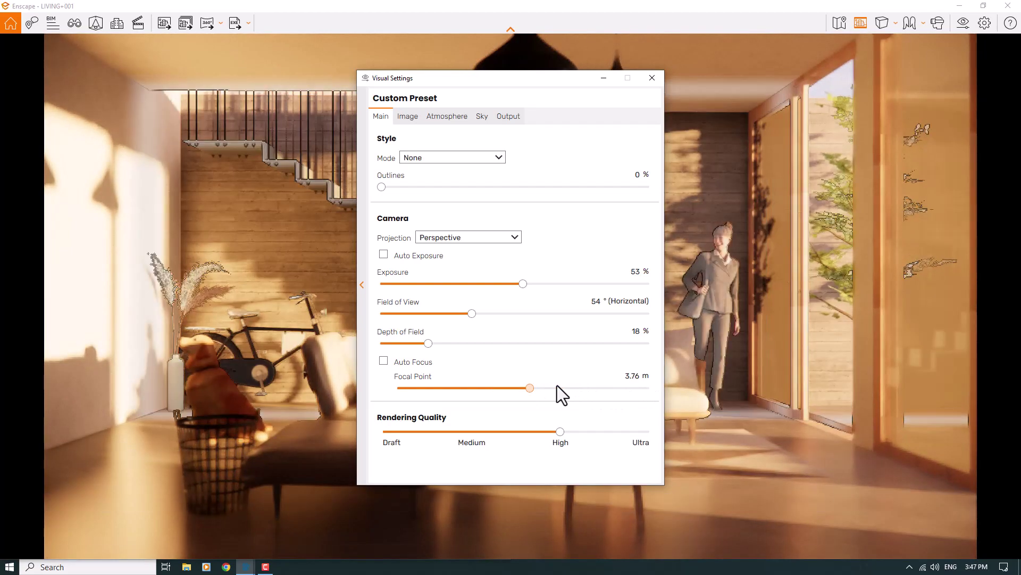
scroll(556, 385, down, 1)
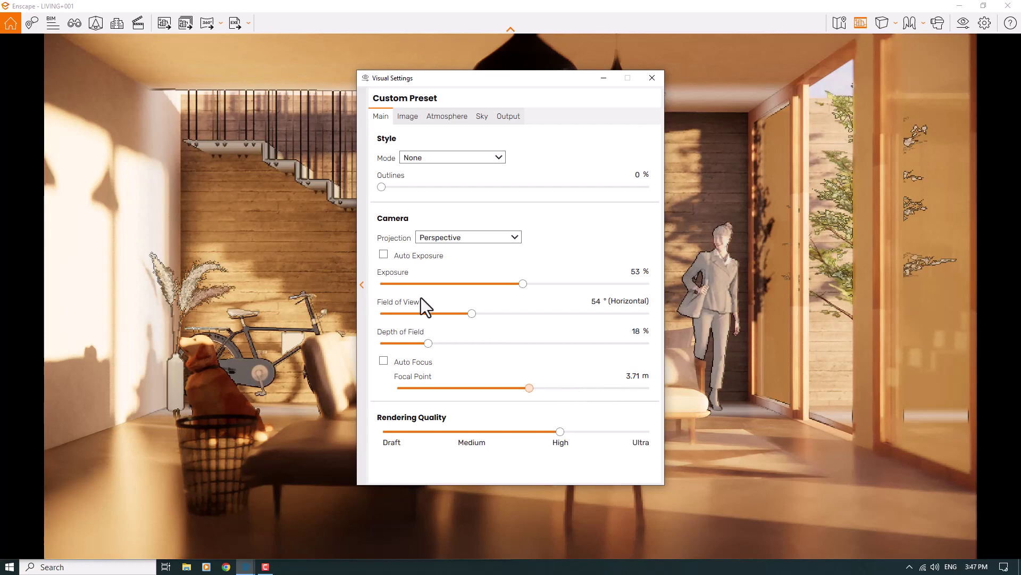
click(561, 388)
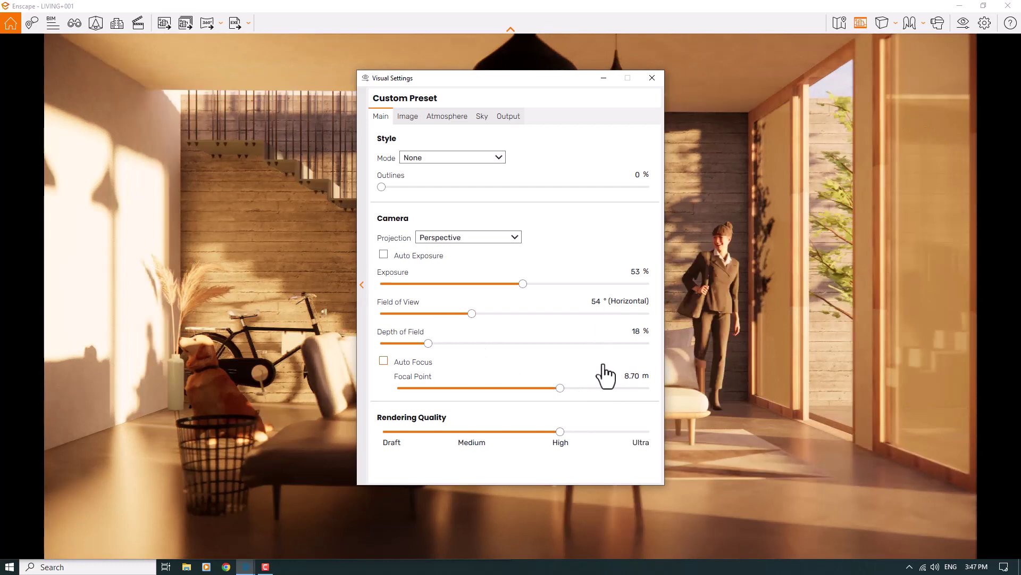
double_click(630, 378)
text(8.70)
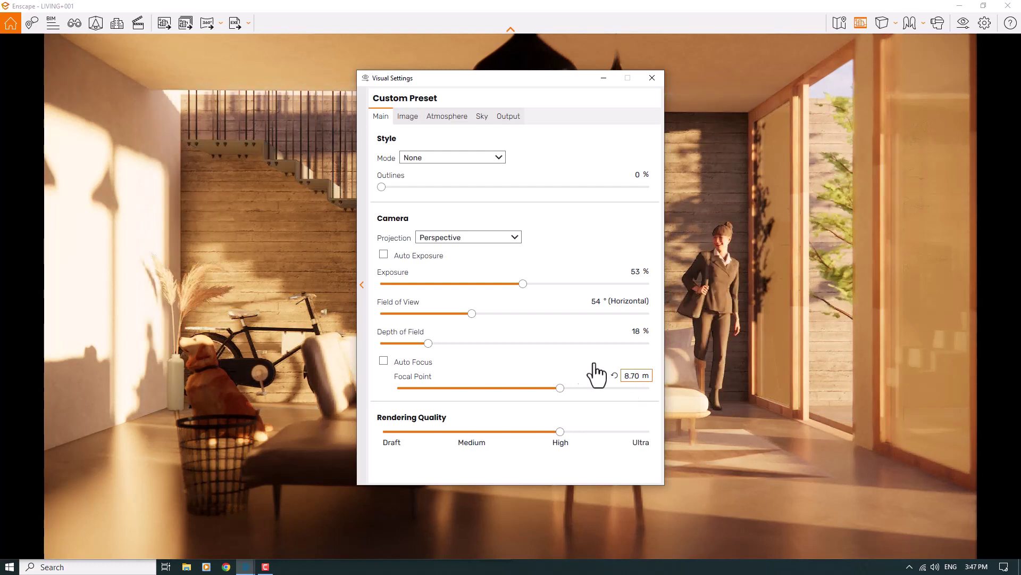
click(636, 331)
text(12)
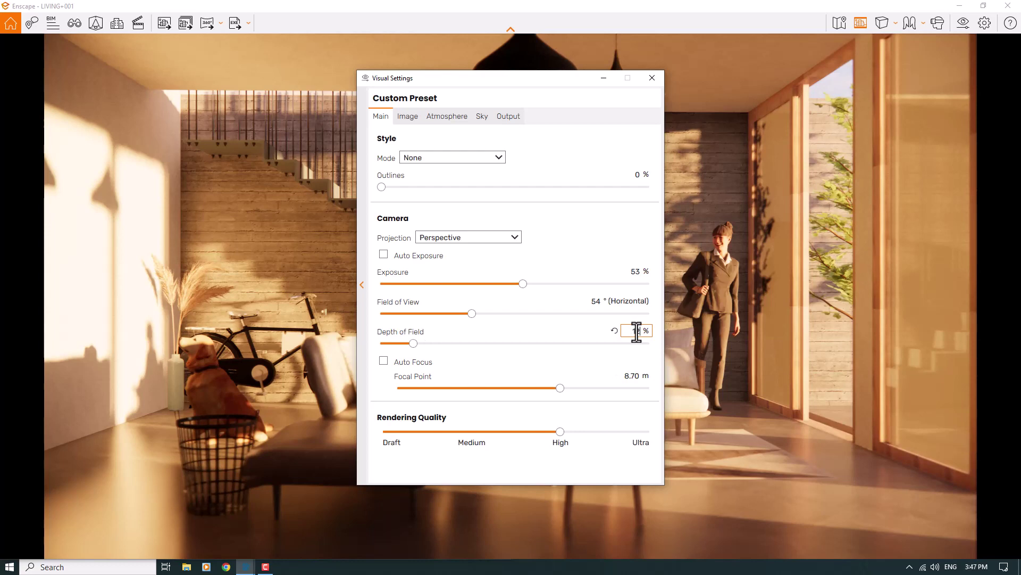
Step: Enable auto contrast in the image corrections and move the settings window aside to uncover the seating group
click(412, 117)
click(384, 158)
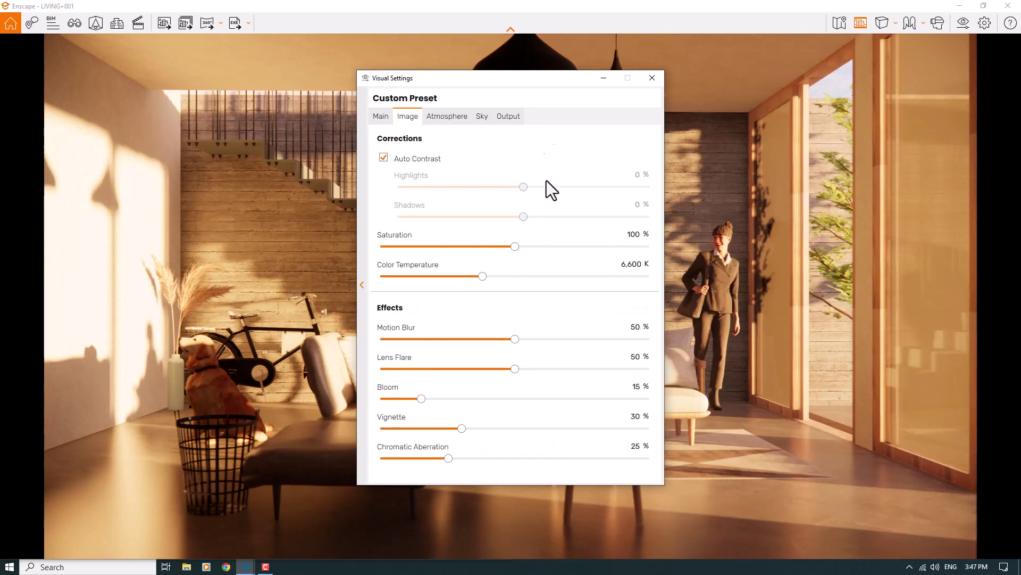
drag(537, 83, 835, 70)
drag(889, 53, 891, 51)
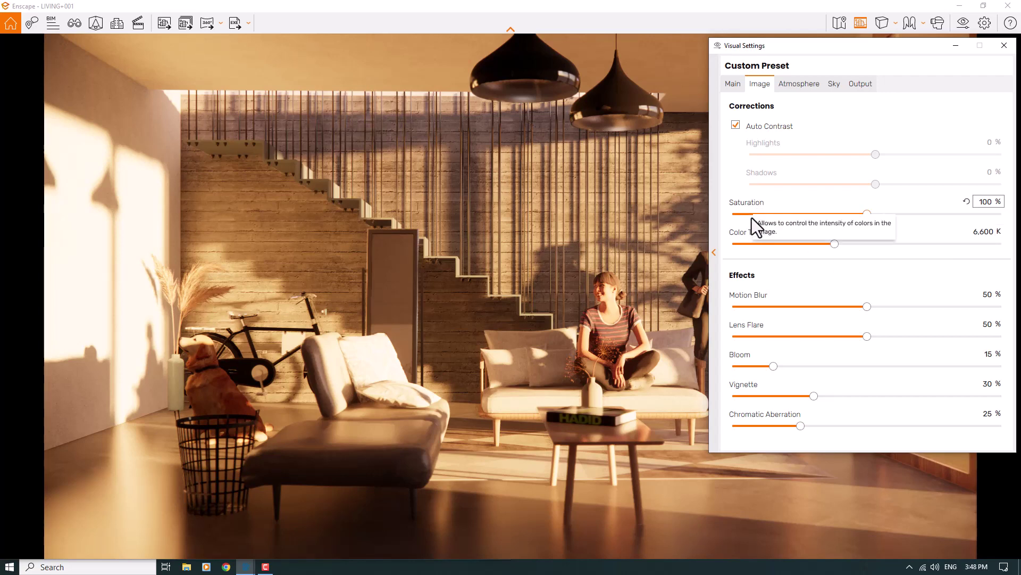
Step: Try different sun brightness levels in the atmosphere settings and set the value to 70%
click(794, 97)
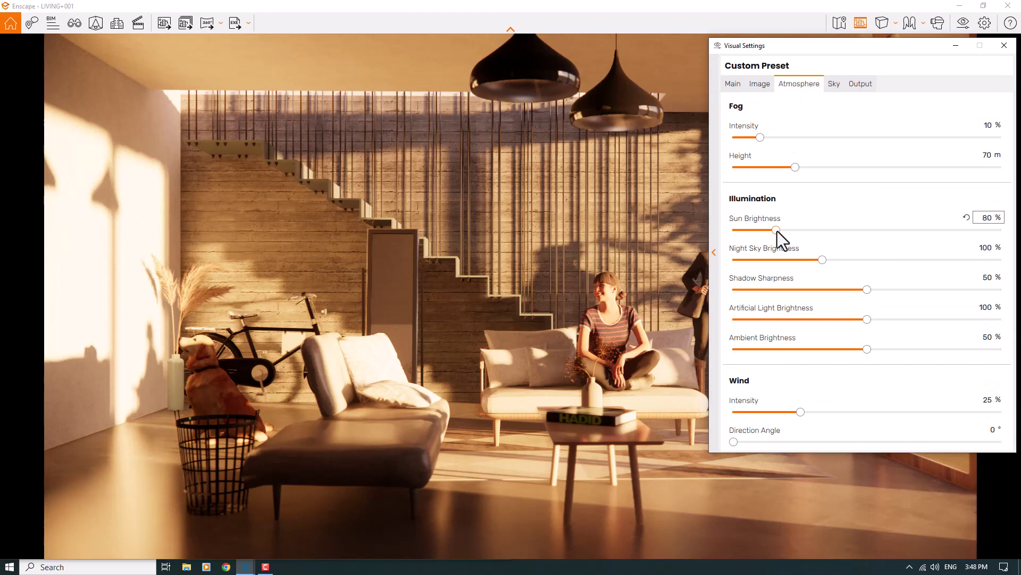
drag(777, 231, 775, 231)
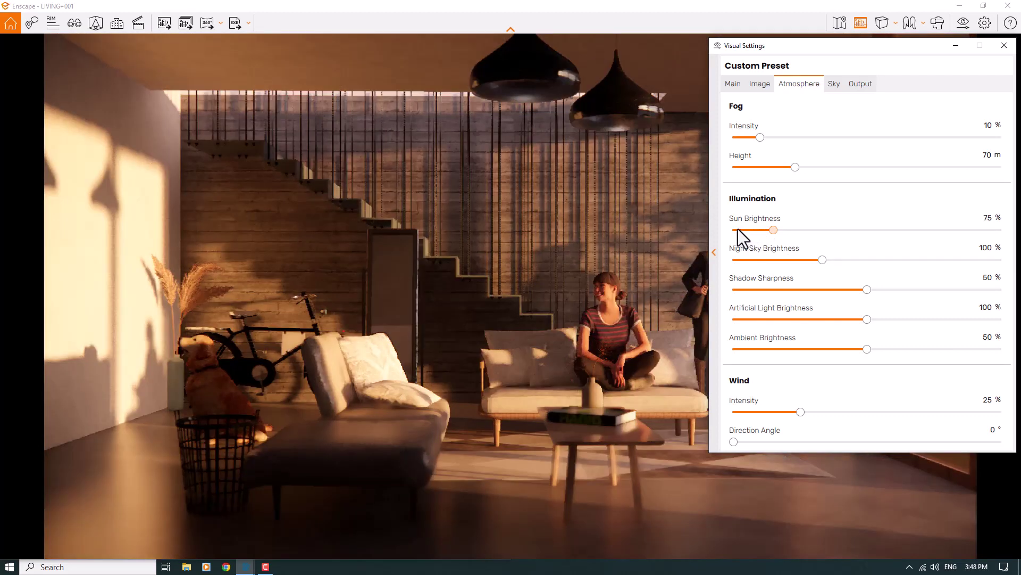
click(738, 230)
click(988, 217)
text(70)
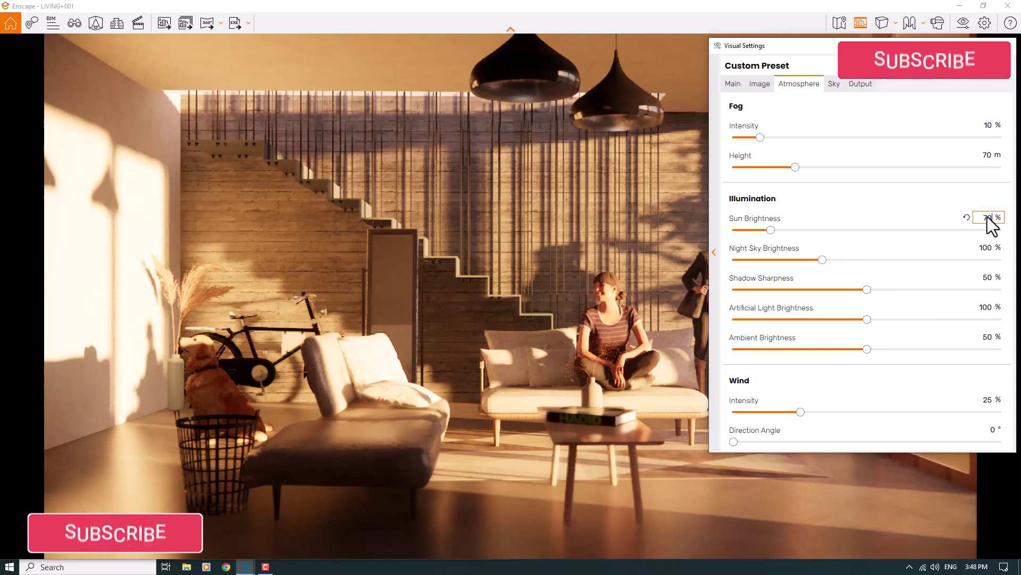
Step: Set the image color temperature to 10,800 K
click(759, 84)
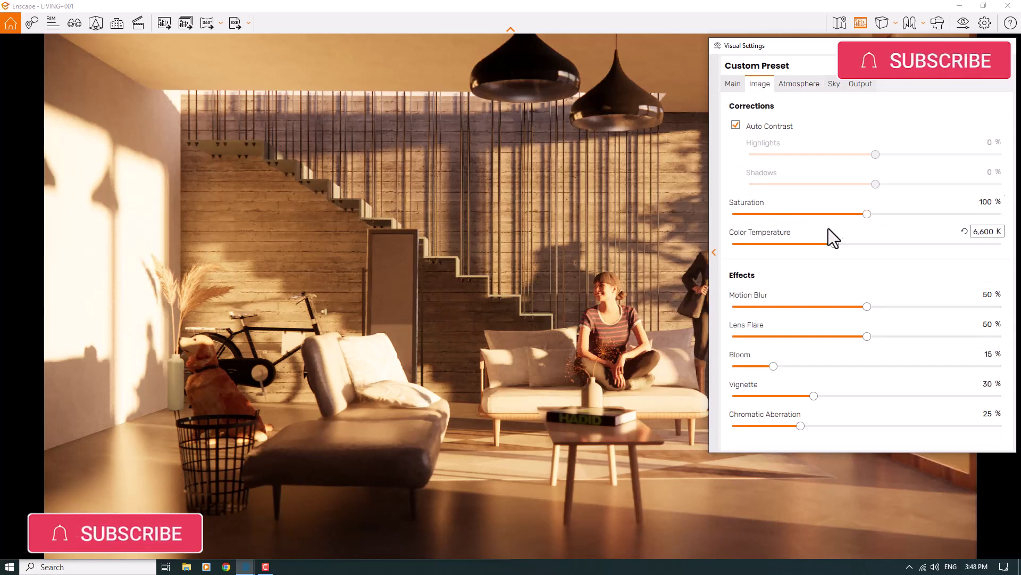
drag(832, 245, 917, 243)
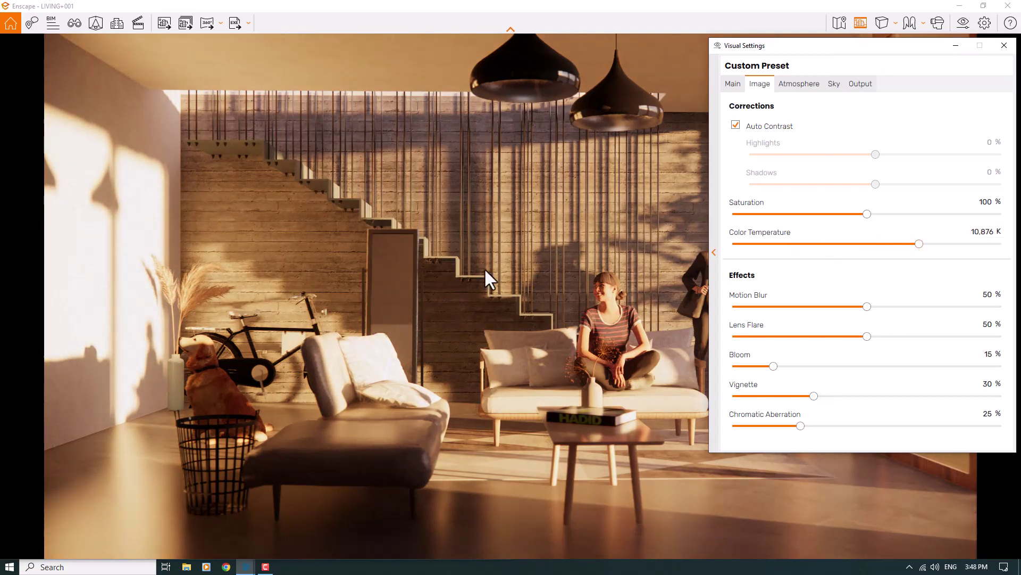
click(981, 232)
text(10,000)
key(Return)
Step: Set motion blur and bloom to 0% and reduce the lens flare to 6%
drag(867, 308, 669, 307)
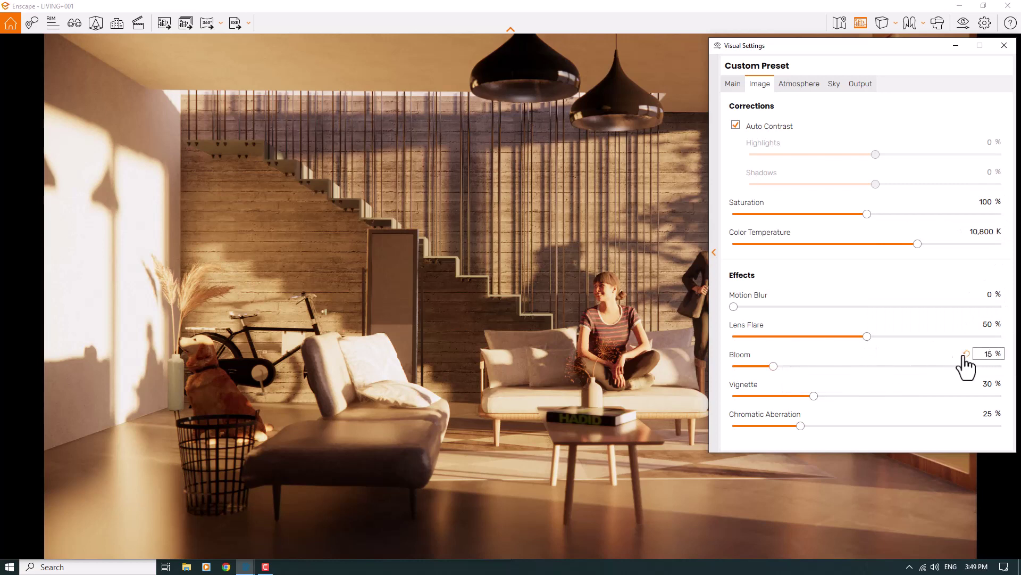
text(0)
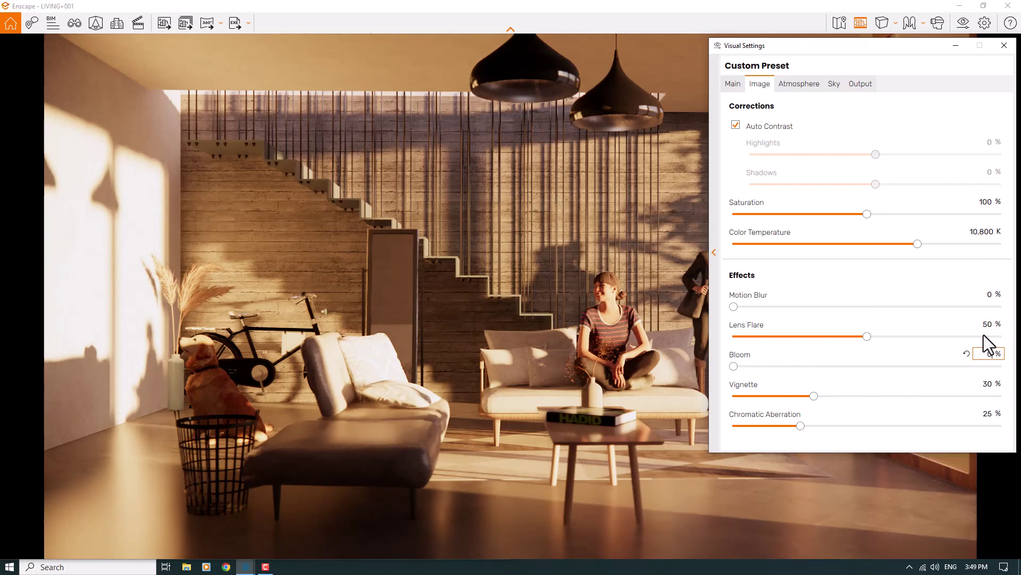
click(985, 329)
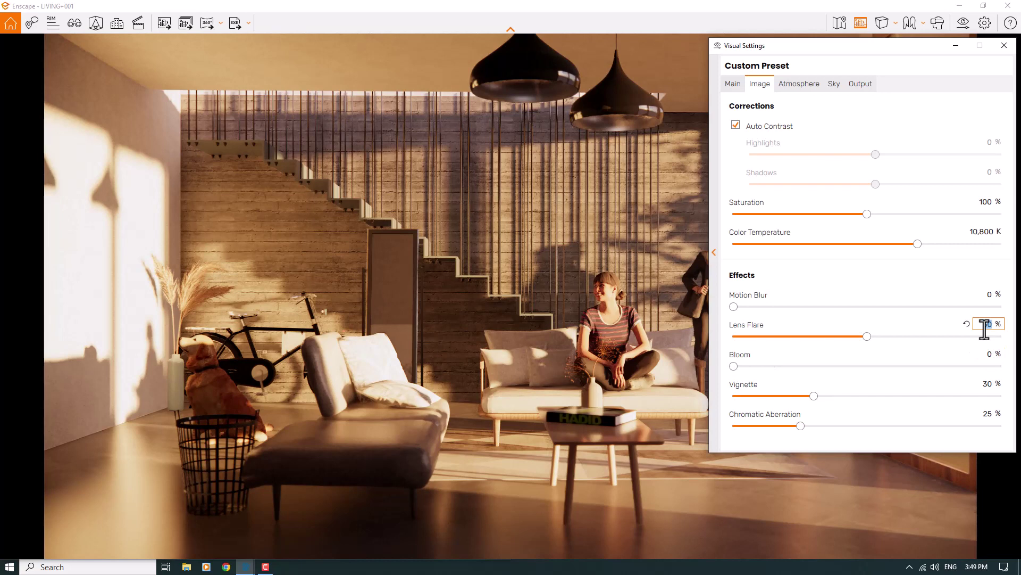
text(5)
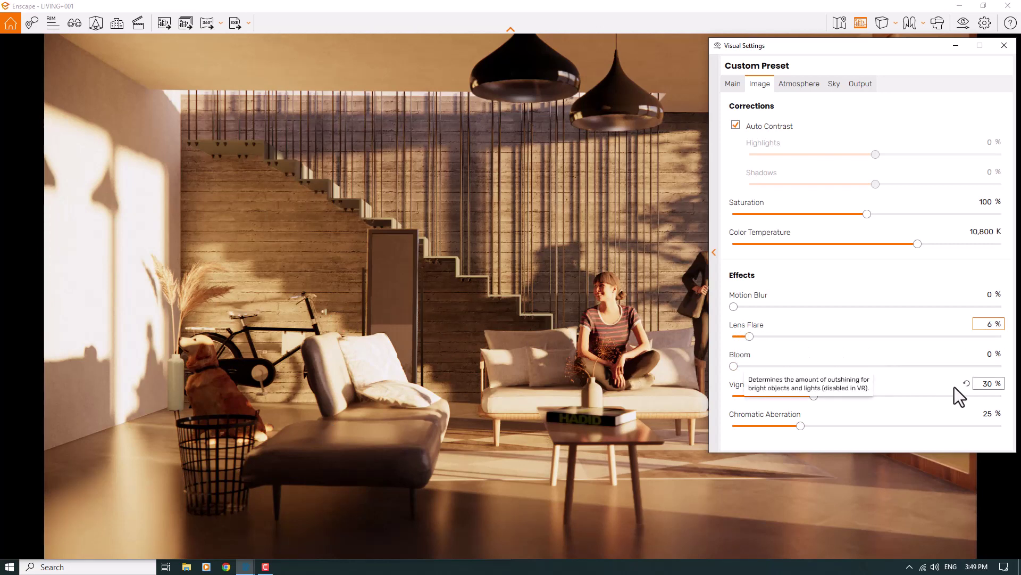
Step: Set the vignette to 4% and chromatic aberration to 0%
click(988, 384)
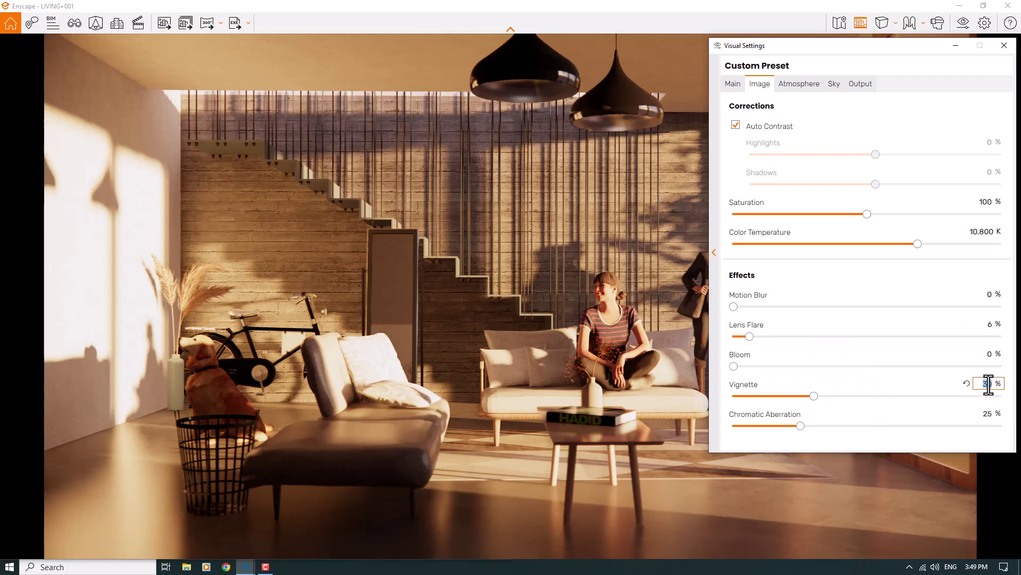
text(4)
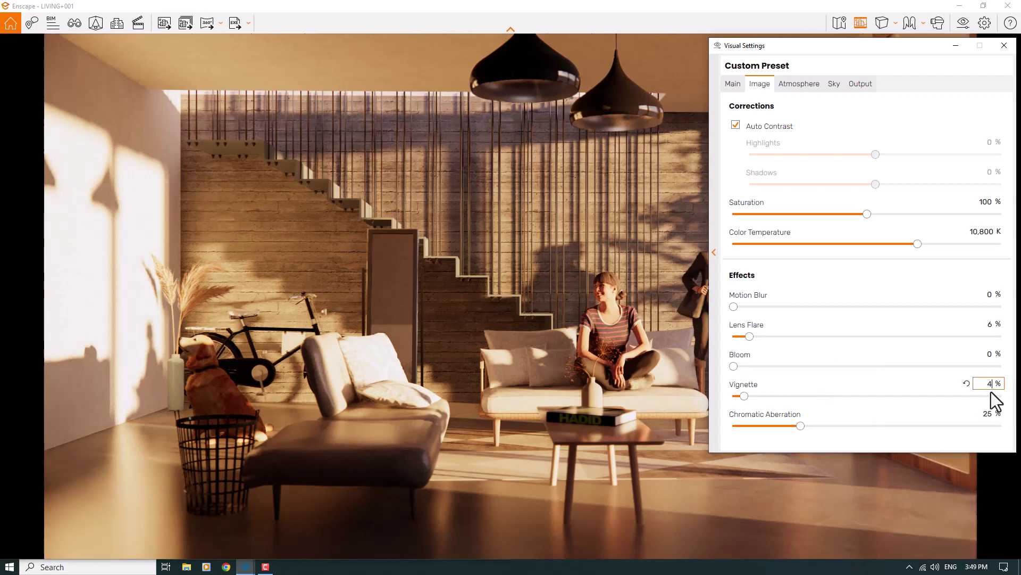
click(988, 413)
text(0)
key(Return)
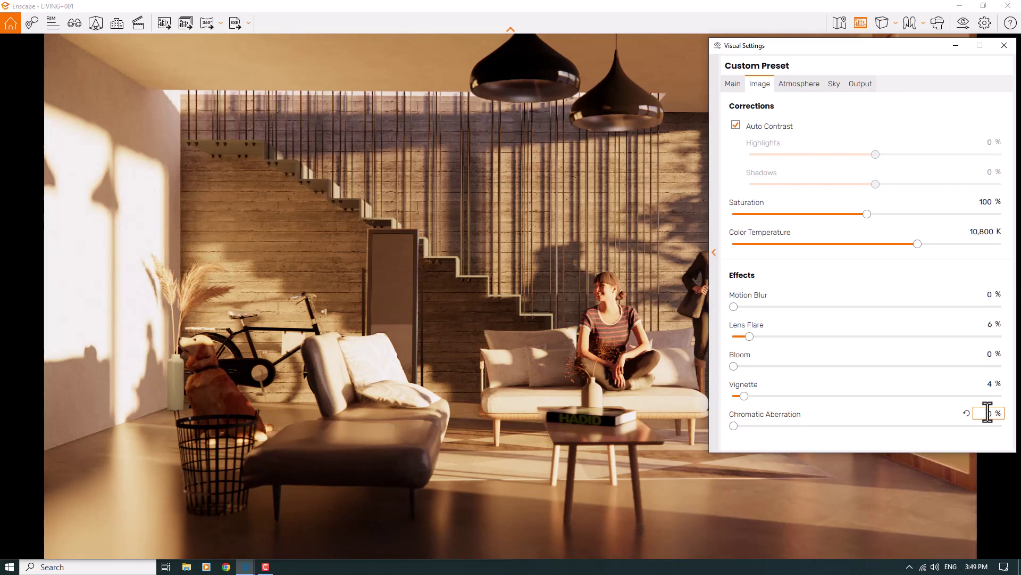
Step: Set the atmosphere's fog intensity to 0% and the night sky brightness to 0%
click(809, 85)
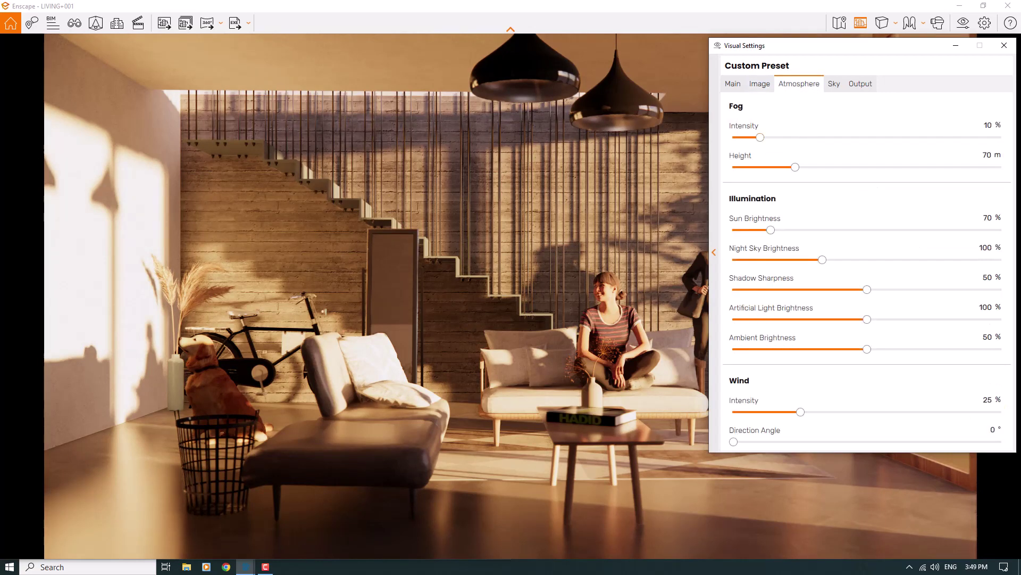
double_click(987, 126)
text(0)
key(Return)
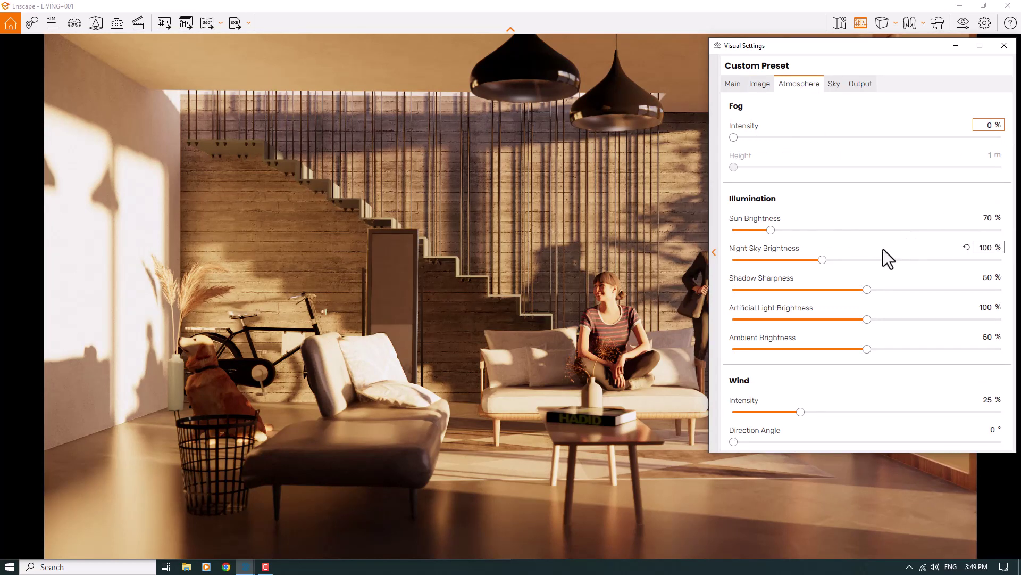
click(819, 260)
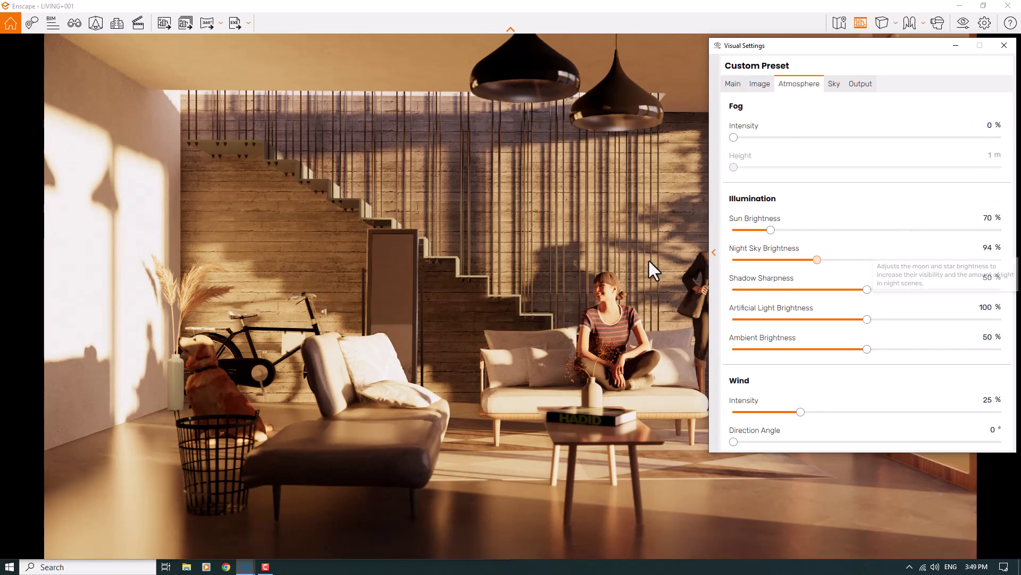
key(Home)
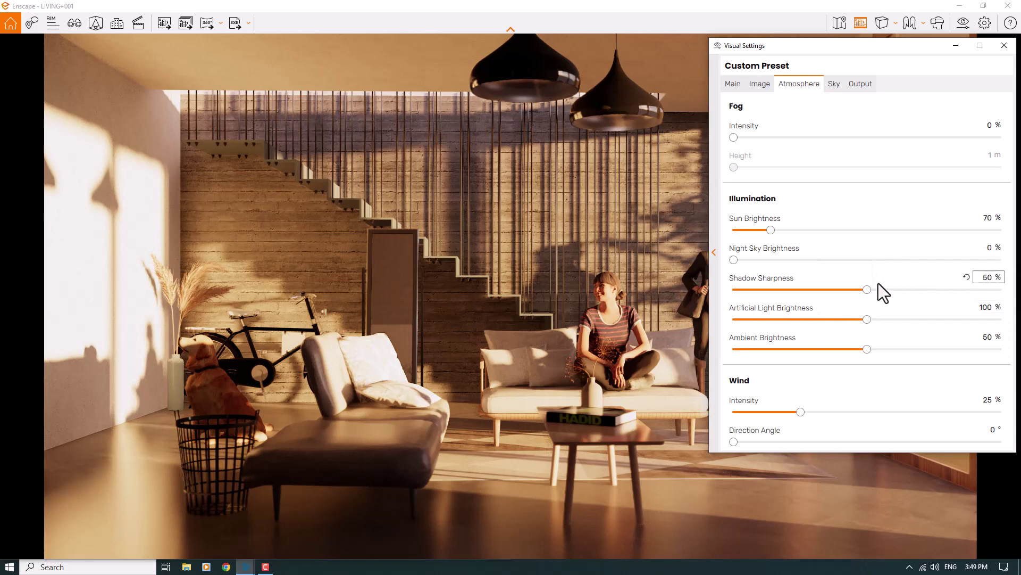
Step: Try the maximum shadow sharpness of 100%, and settle the value at 96%
drag(869, 290, 1003, 289)
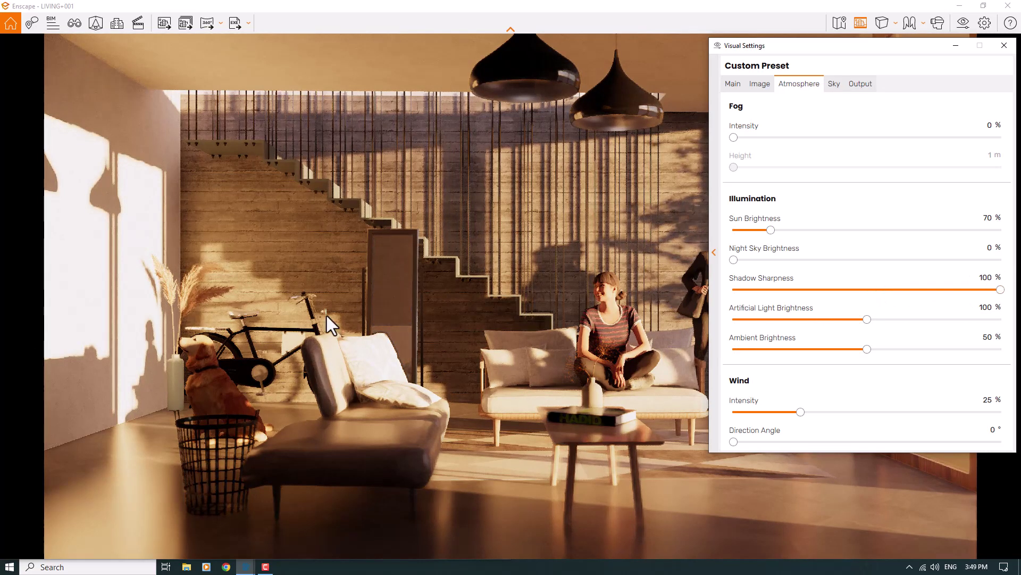
double_click(988, 276)
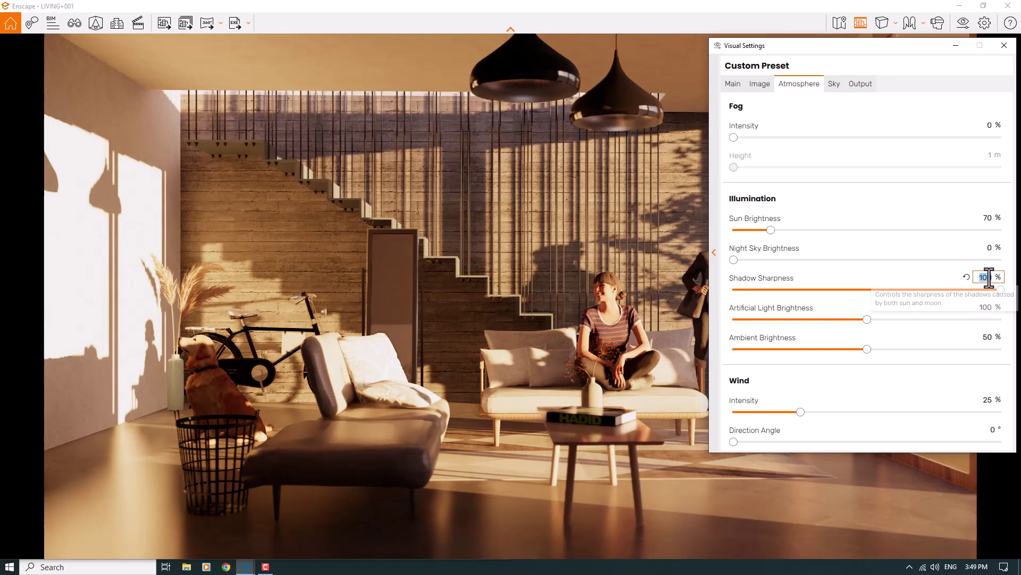
key(BackSpace)
text(95)
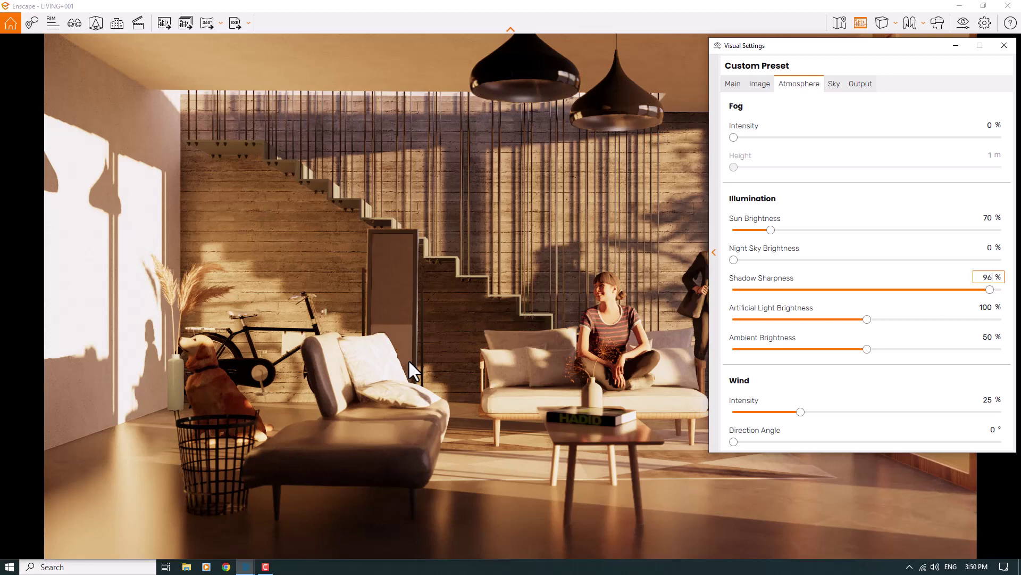
Step: Try several artificial light brightness levels and set the value to 138%
drag(866, 321, 871, 321)
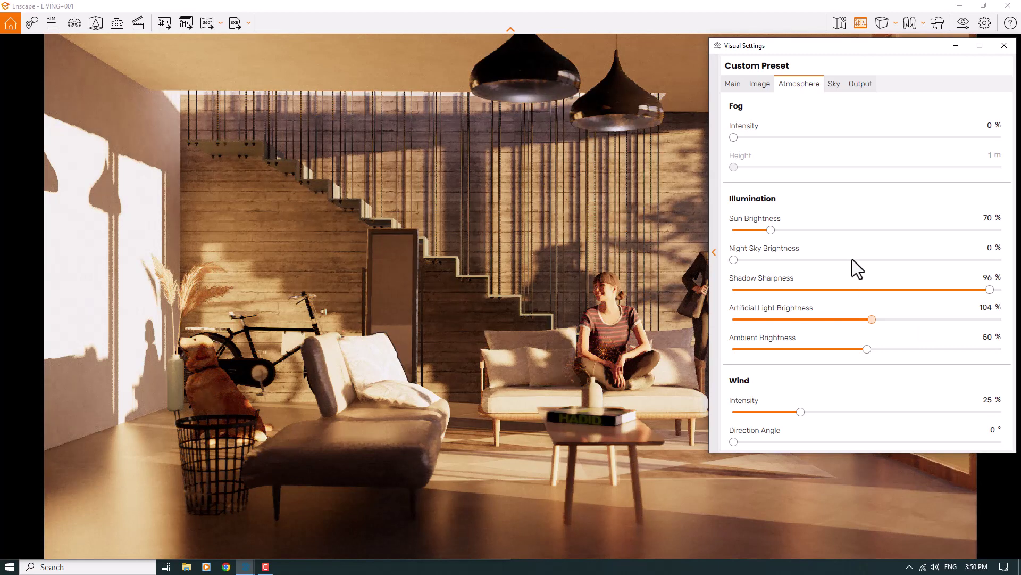
scroll(875, 317, up, 10)
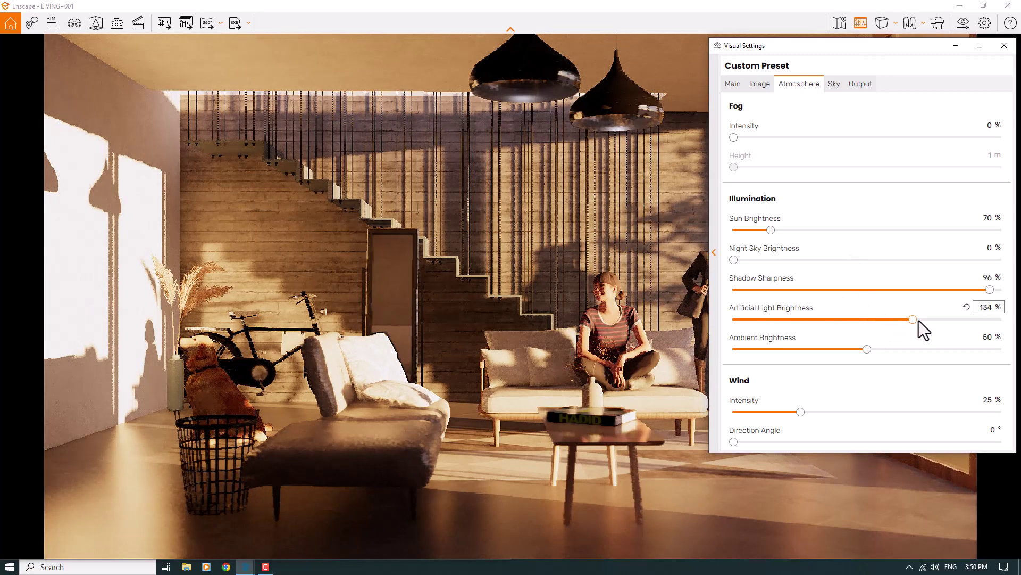
scroll(949, 315, down, 2)
double_click(986, 313)
text(3)
key(Return)
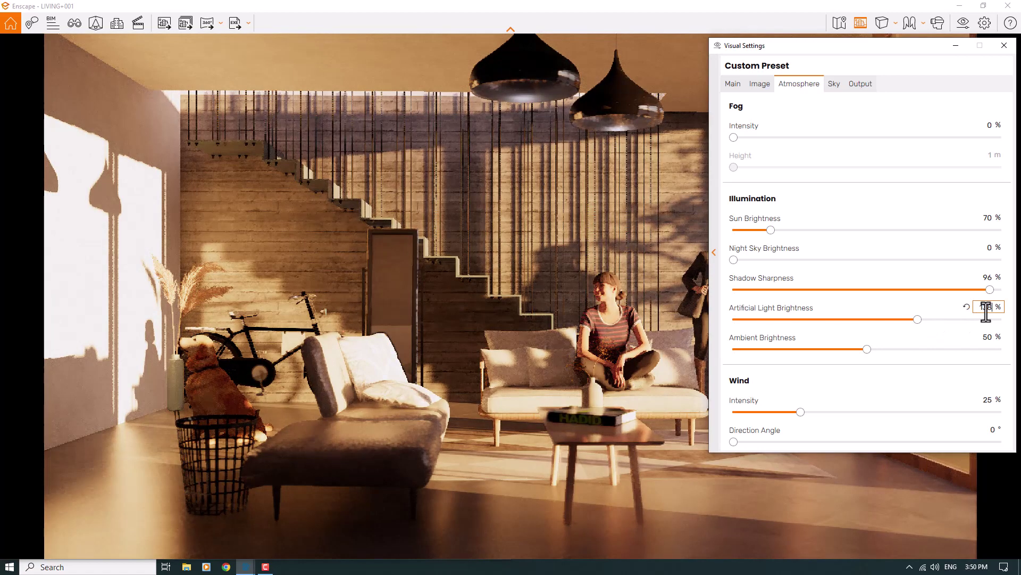
Step: Set the ambient brightness to 66% and the wind intensity to 0%
double_click(986, 337)
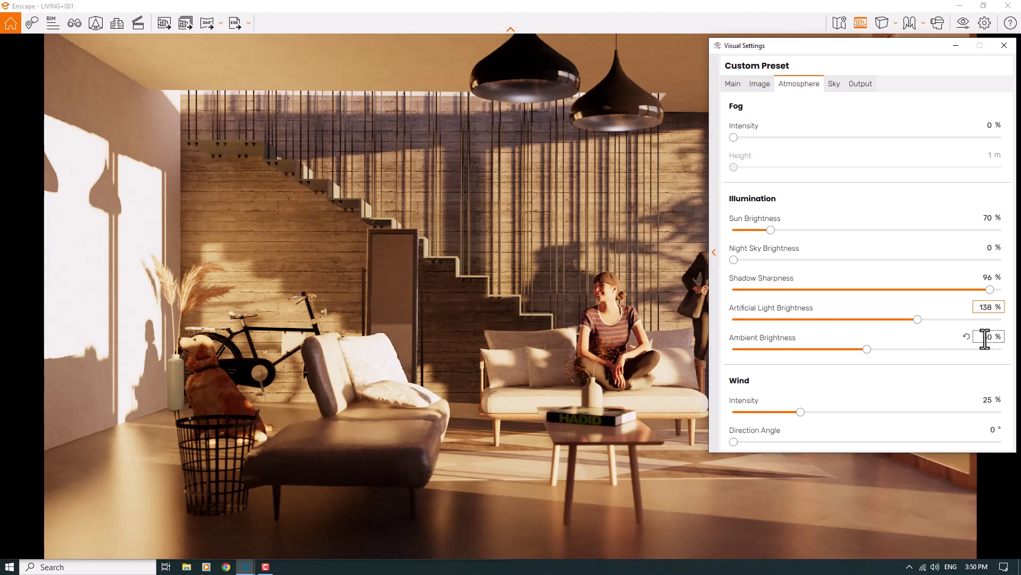
text(66)
key(Return)
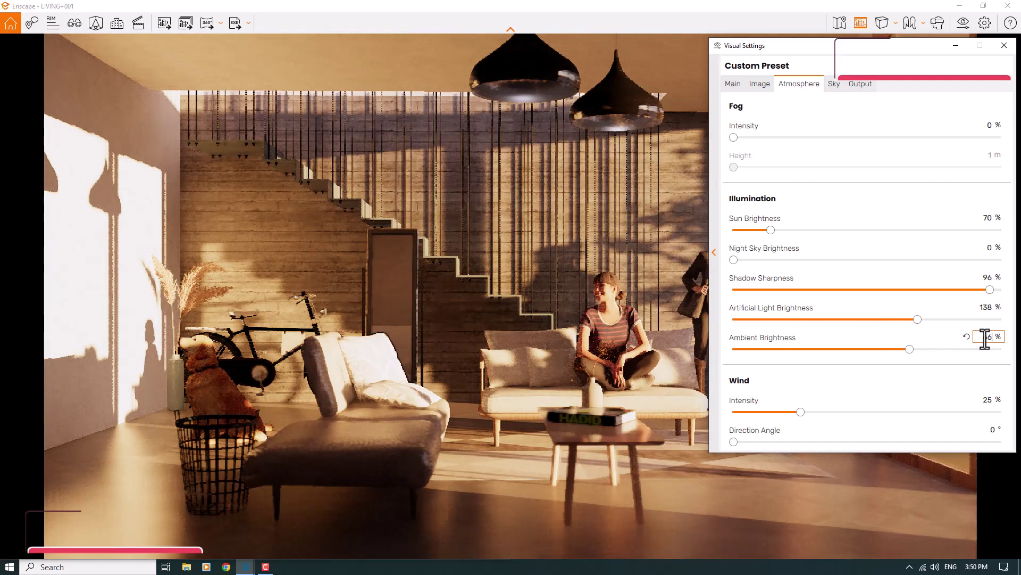
double_click(986, 400)
text(0)
key(Return)
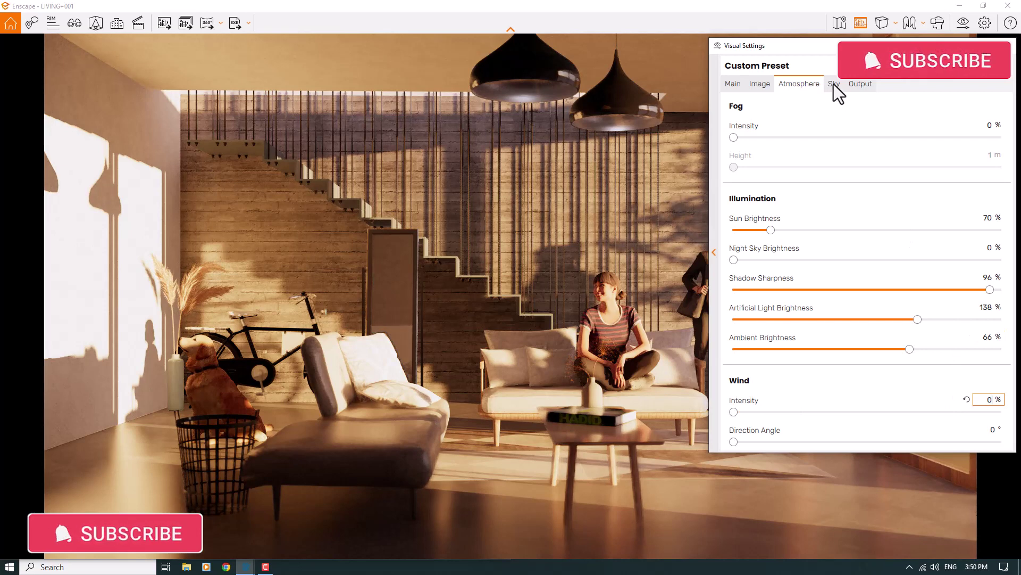
Step: Change the sky's horizon source to Clear
click(834, 84)
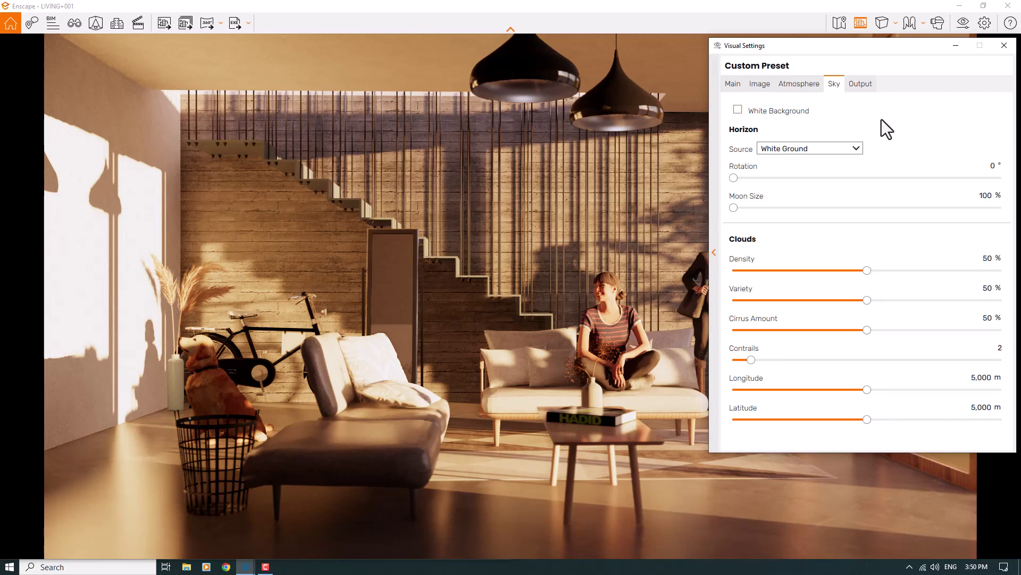
click(798, 148)
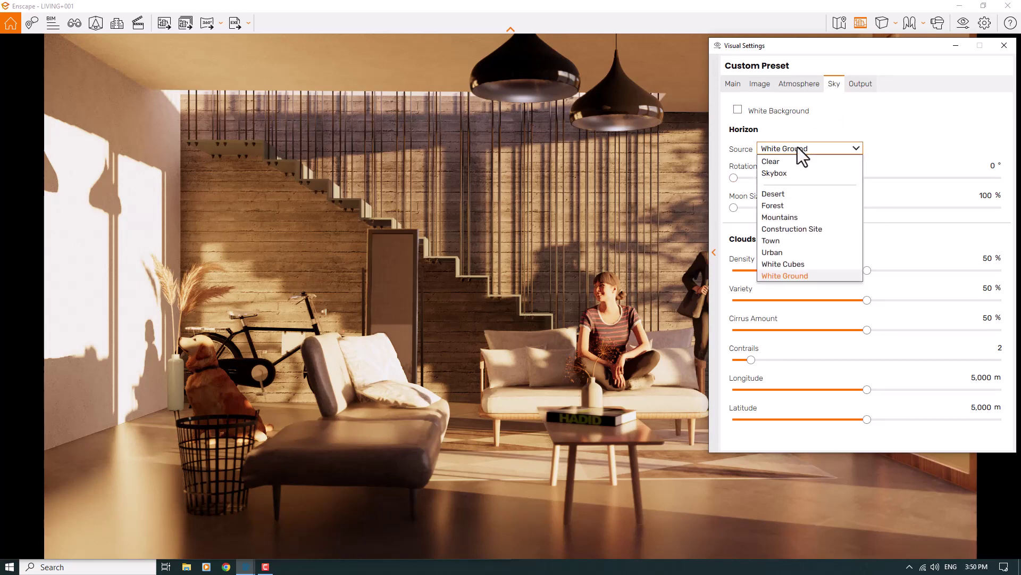
click(790, 160)
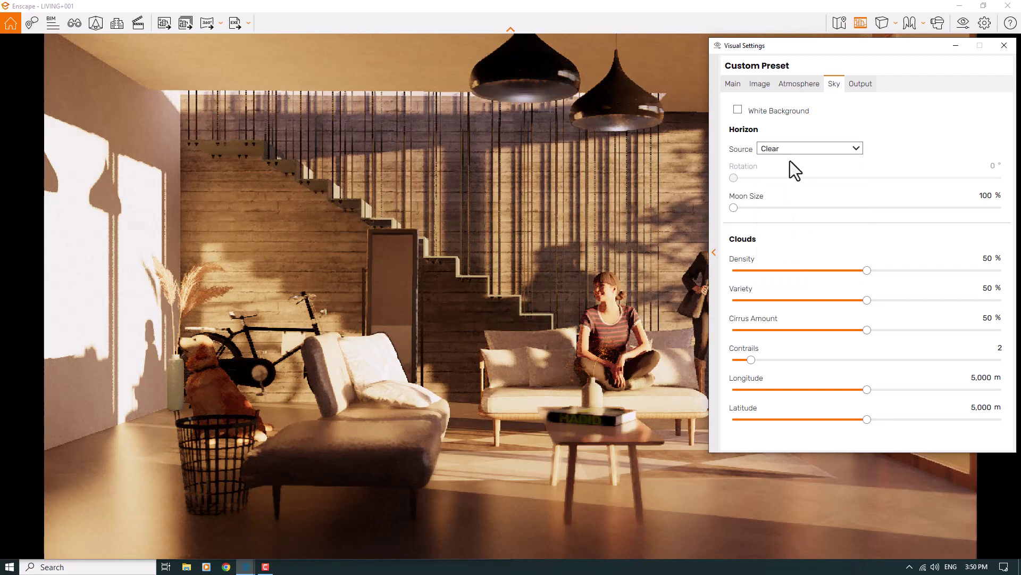
Step: Remove all clouds by setting density, variety and cirrus amount to 0% and contrails to 0
click(987, 258)
text(0)
click(987, 288)
text(0)
click(987, 317)
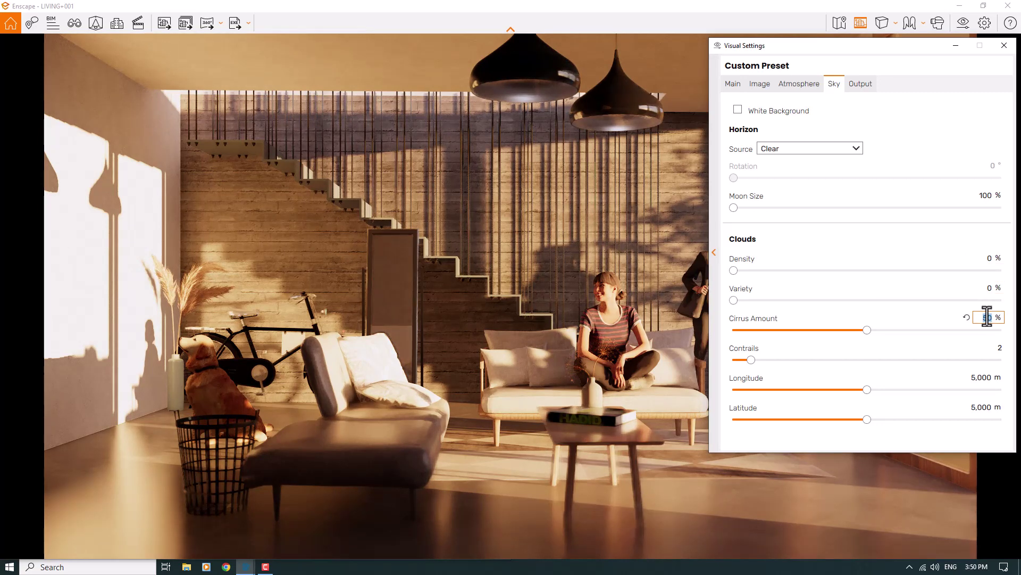
text(0)
click(1001, 348)
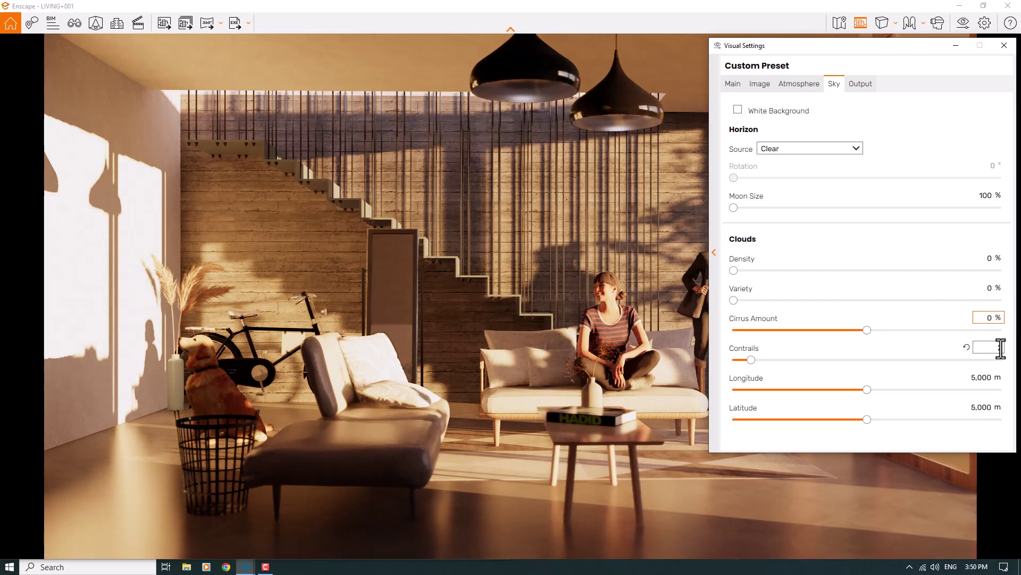
text(0)
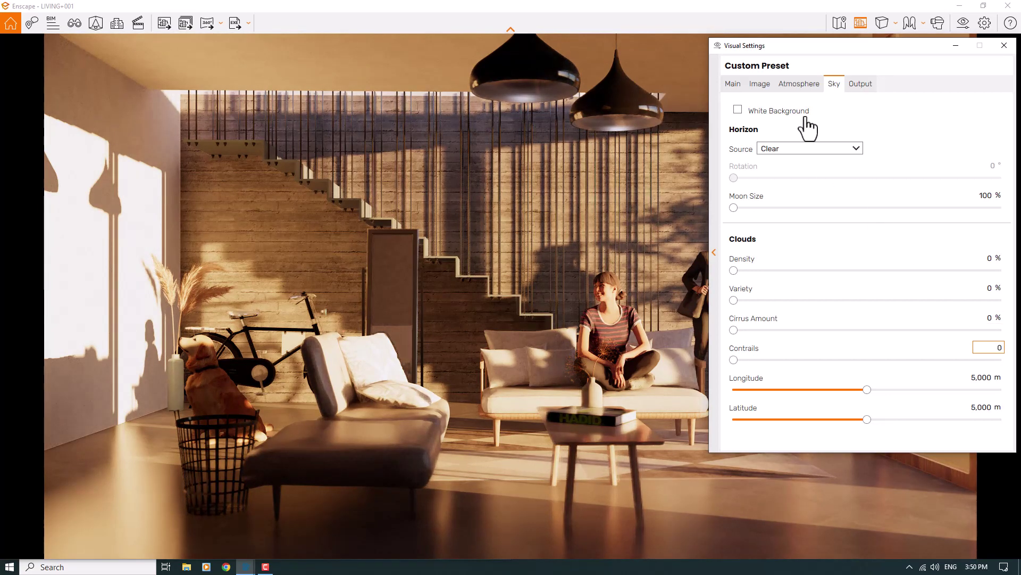
Step: Enable auto exposure with the exposure at 76% and set the rendering quality to Ultra
click(734, 83)
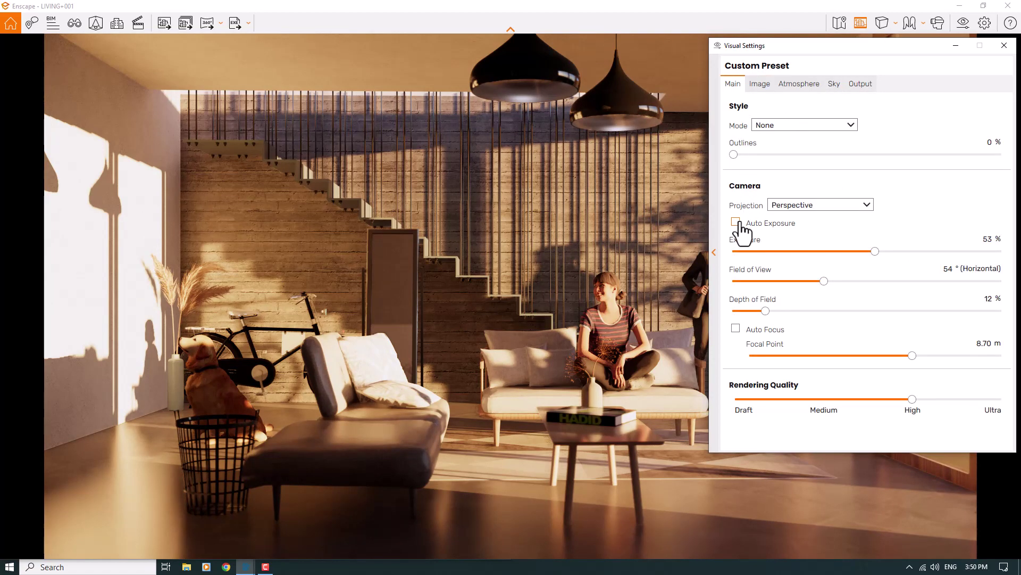
click(737, 222)
drag(875, 253, 939, 251)
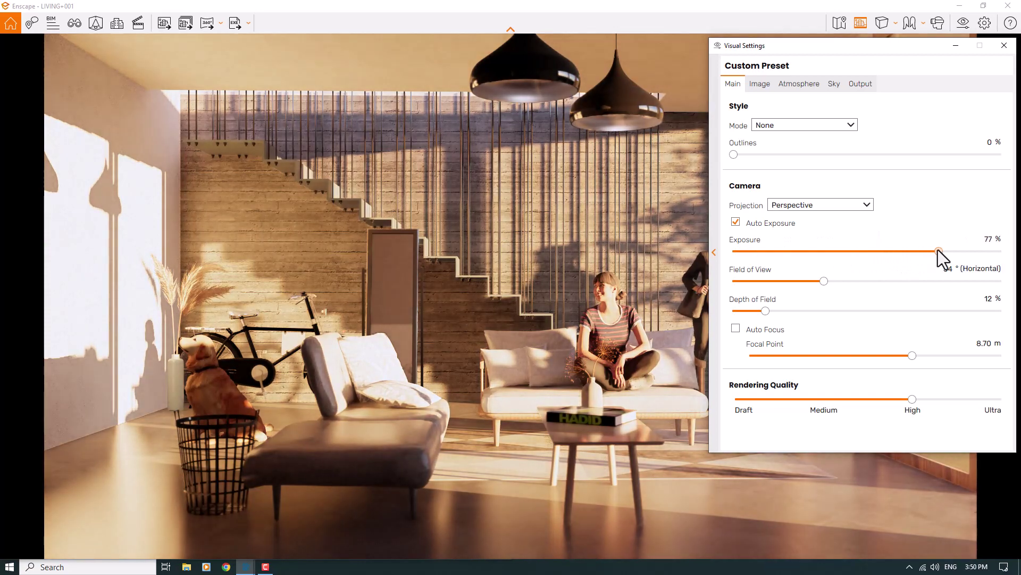
double_click(990, 244)
text(75)
drag(913, 401, 1001, 399)
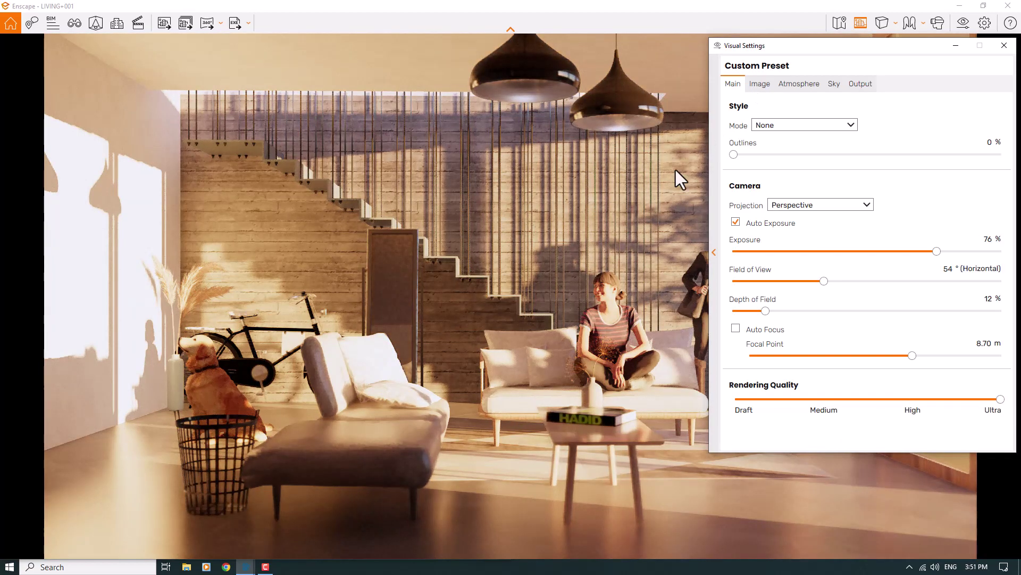
Step: Turn off auto contrast for the image and set the highlights to -44%
click(760, 83)
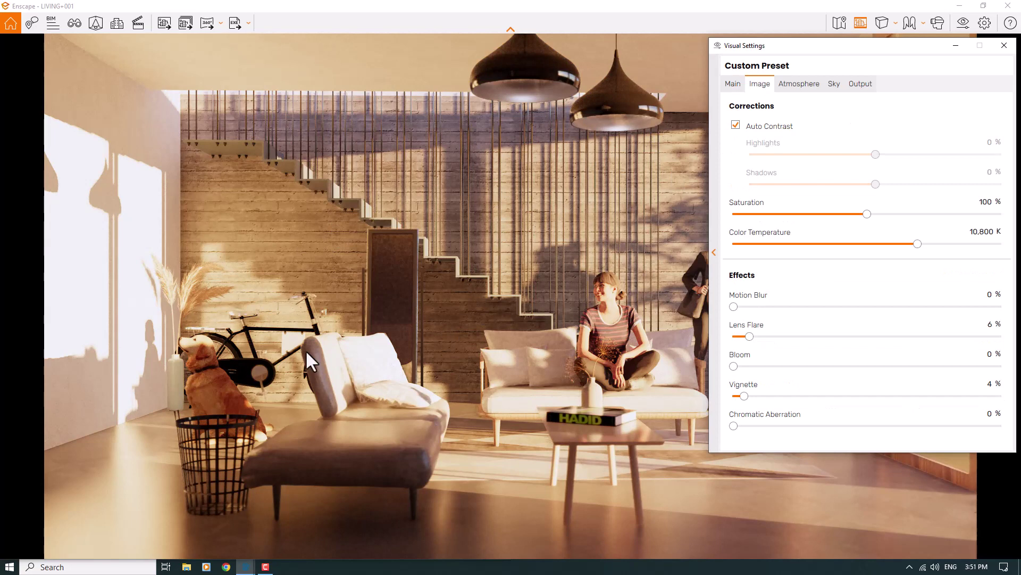
click(736, 125)
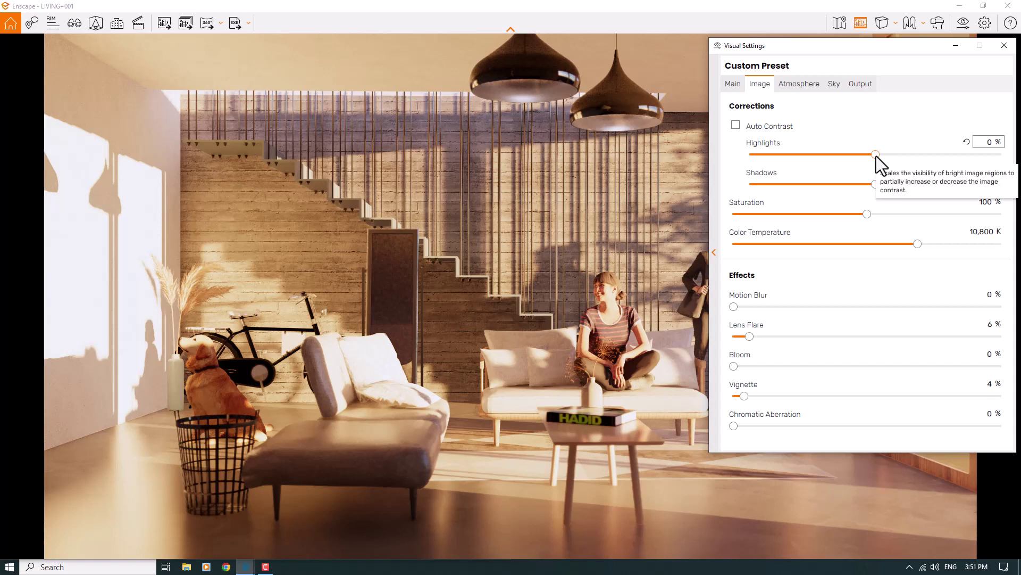
drag(876, 156, 815, 161)
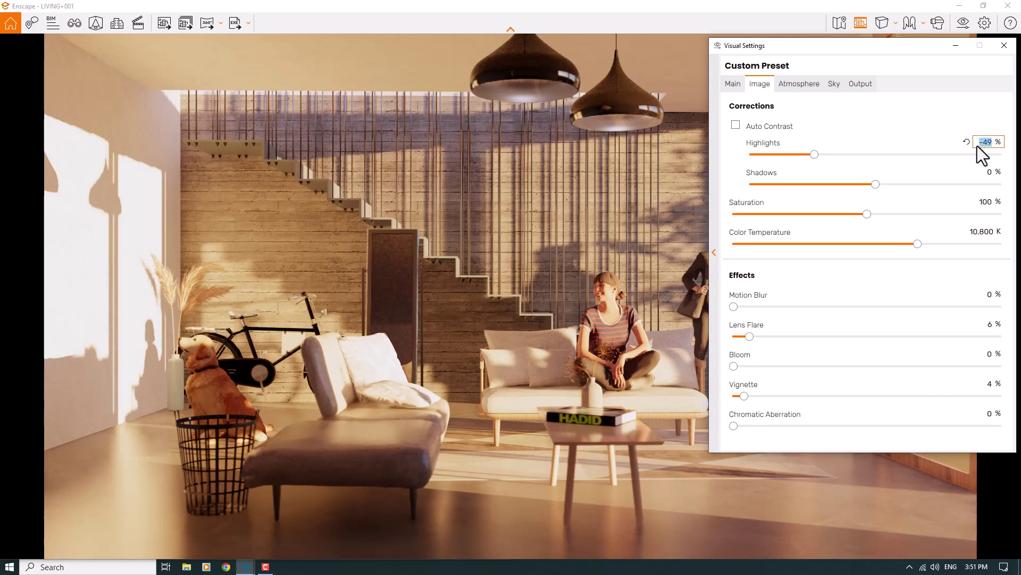
key(Return)
Step: Set the image shadows to -32% and the saturation to 99%
drag(873, 186, 829, 188)
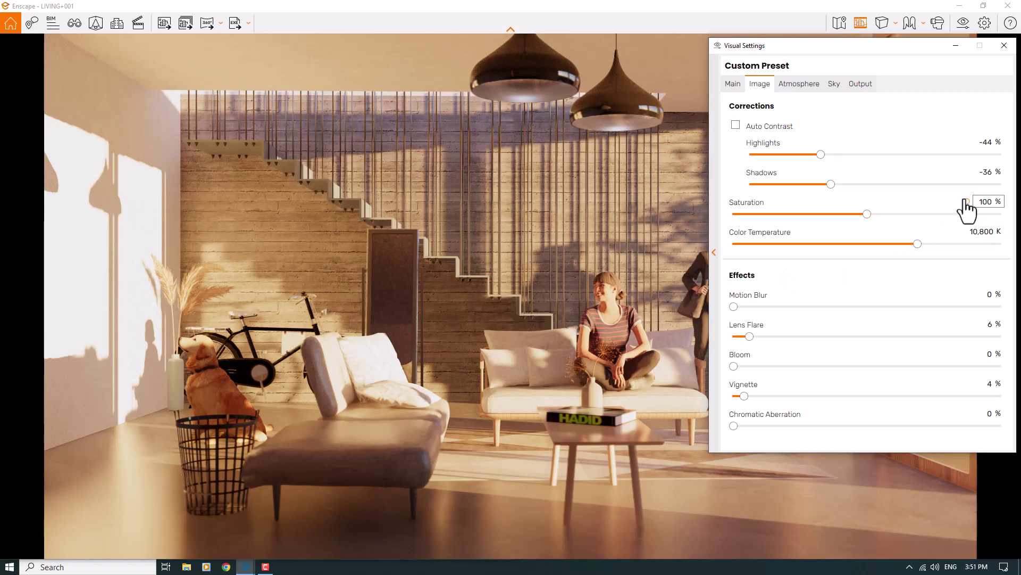
click(983, 172)
text(-32)
key(Return)
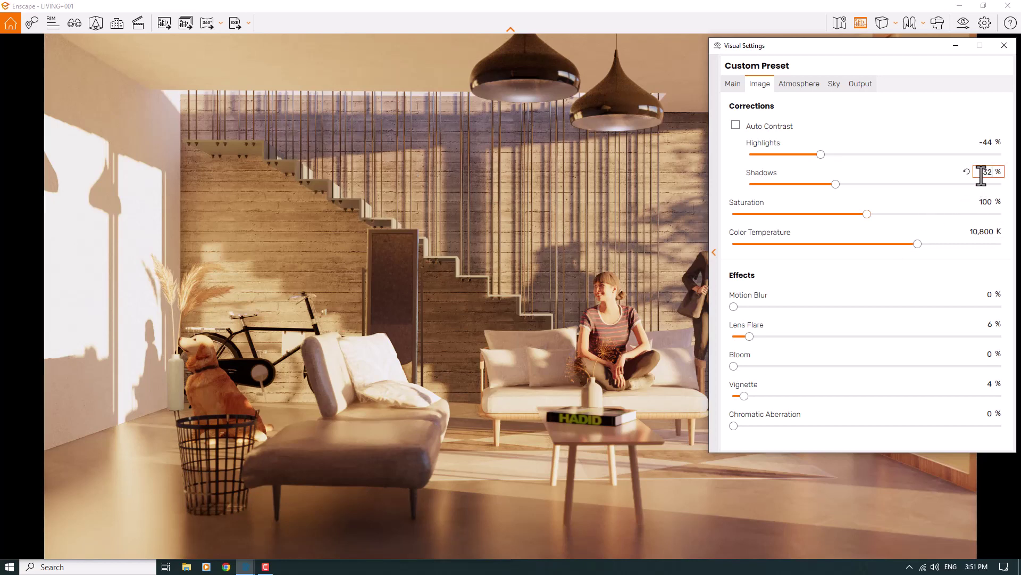
click(982, 201)
text(99)
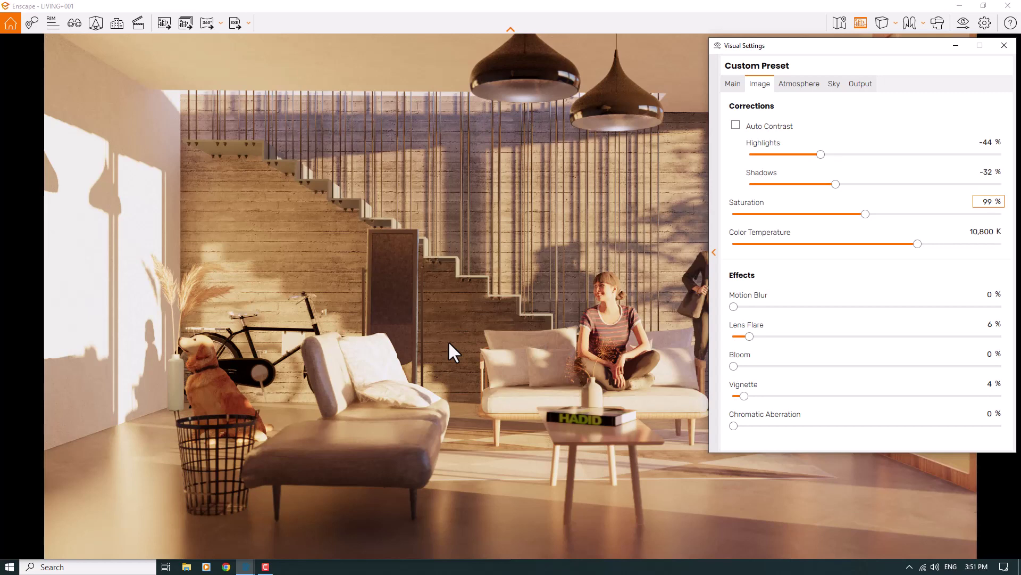
Step: Lower the sun brightness in the atmosphere settings, trying 13% and settling on 19%
click(794, 86)
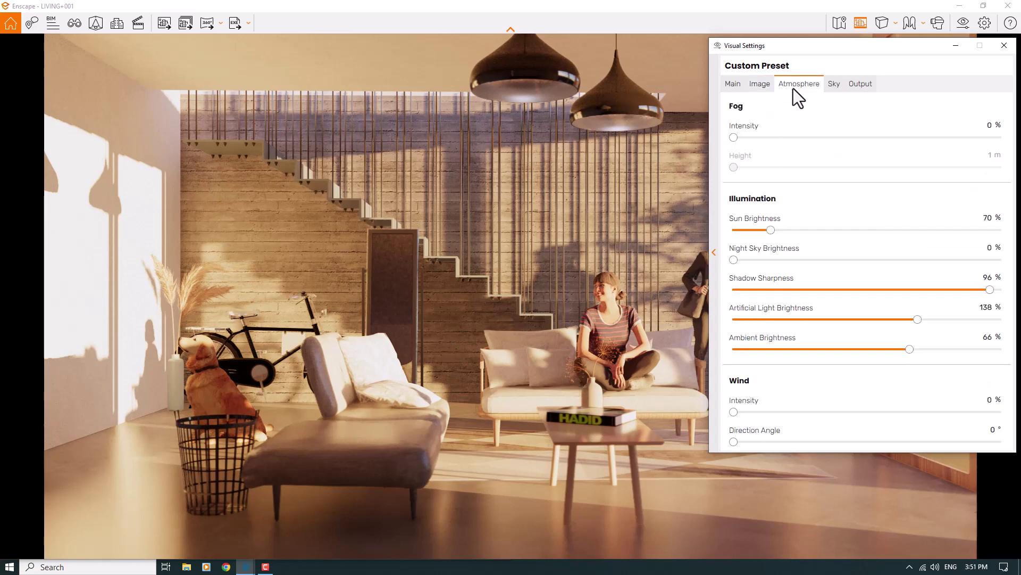
click(987, 217)
click(771, 232)
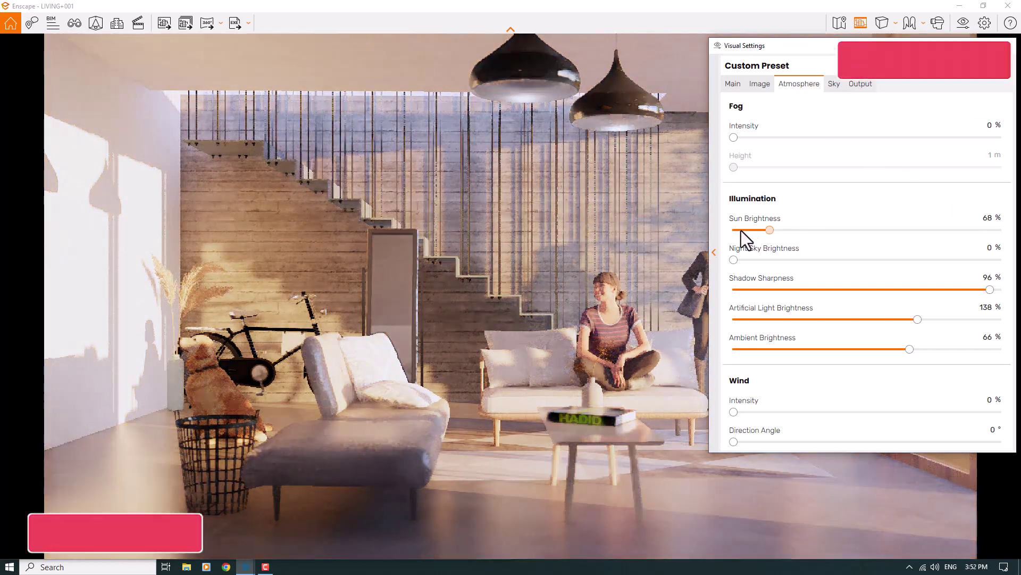
click(987, 217)
text(13)
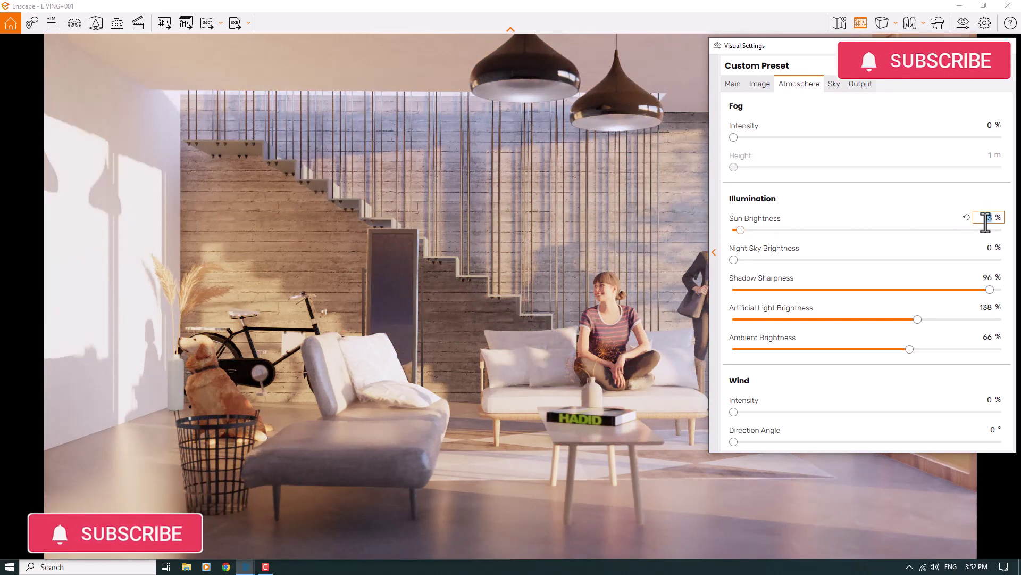
text(19)
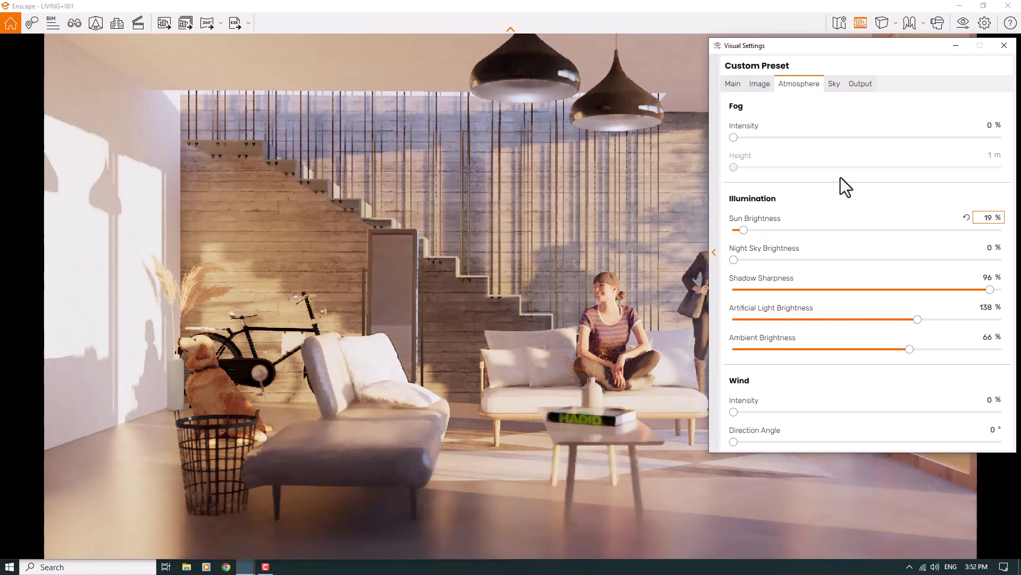
Step: Set the image color temperature to 7,800 K
click(764, 84)
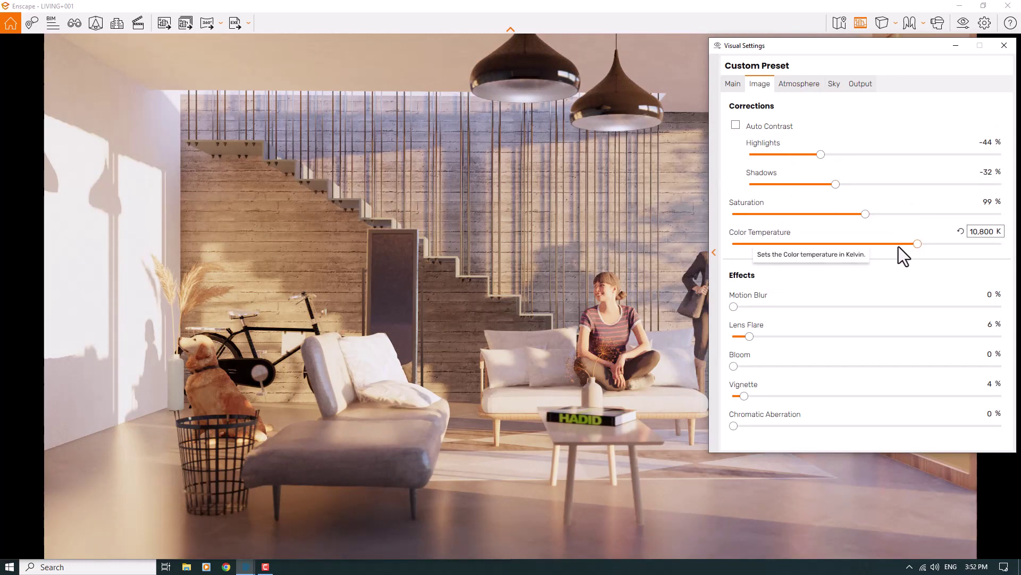
drag(918, 245, 860, 245)
click(988, 232)
text(7,8)
text(00)
key(Return)
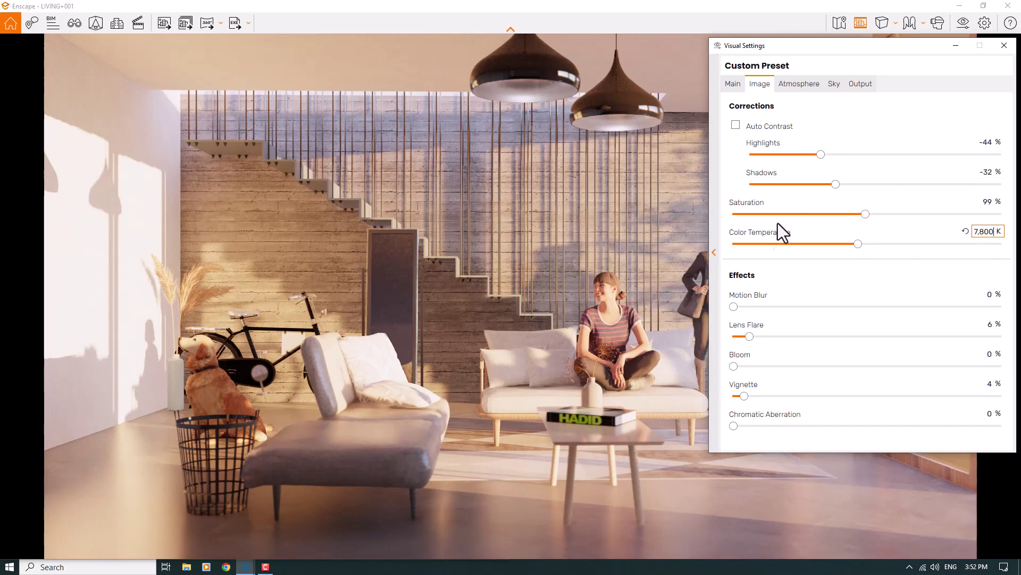
Step: Set the saturation in the image corrections to 105%
click(797, 91)
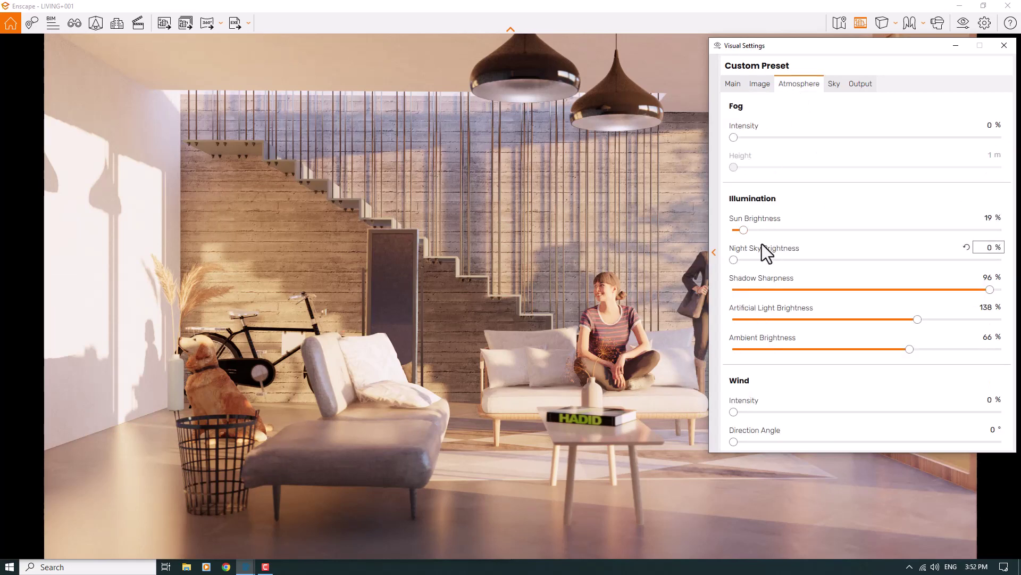
click(762, 92)
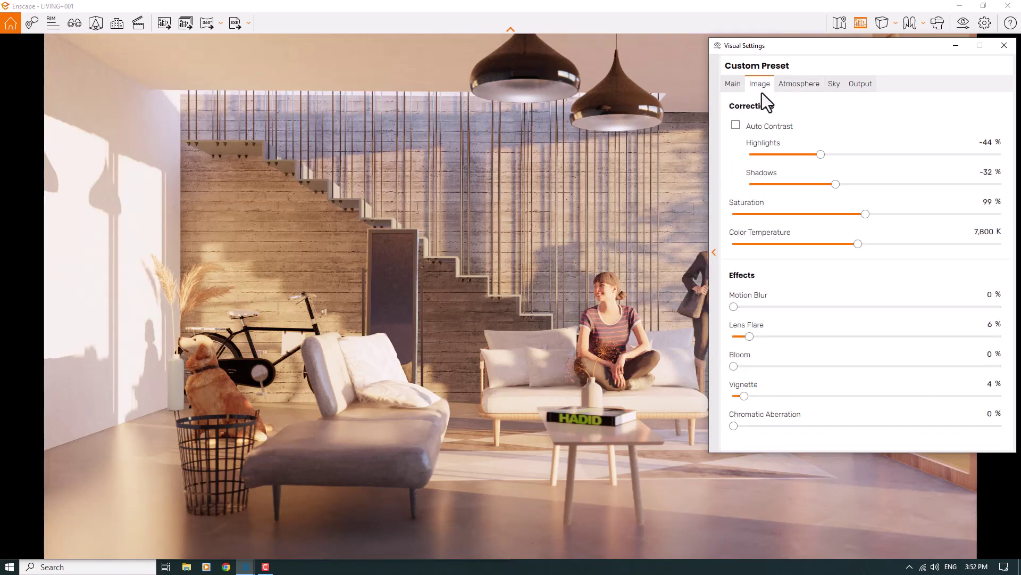
click(985, 201)
text(106)
key(BackSpace)
text(5)
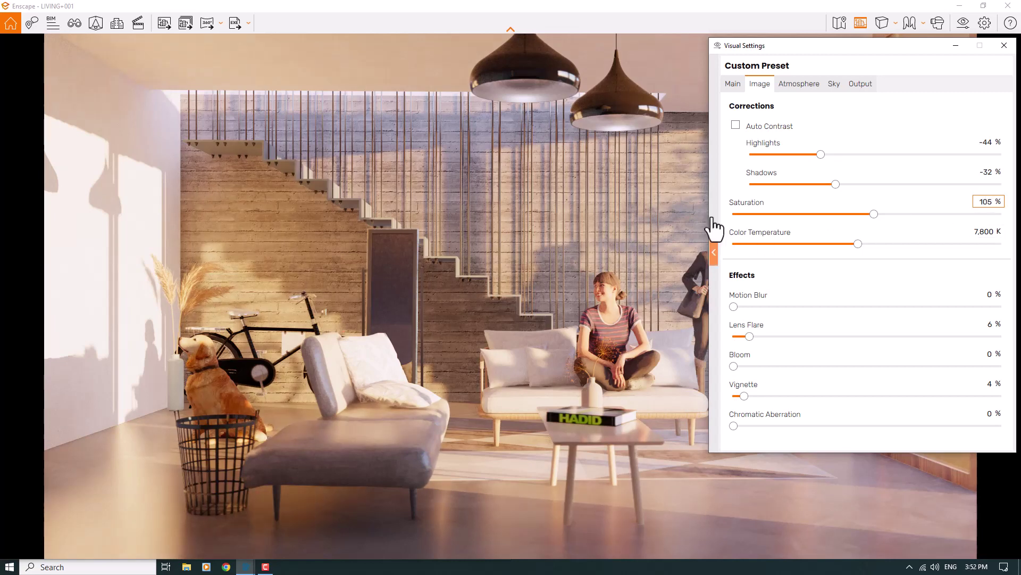
click(737, 88)
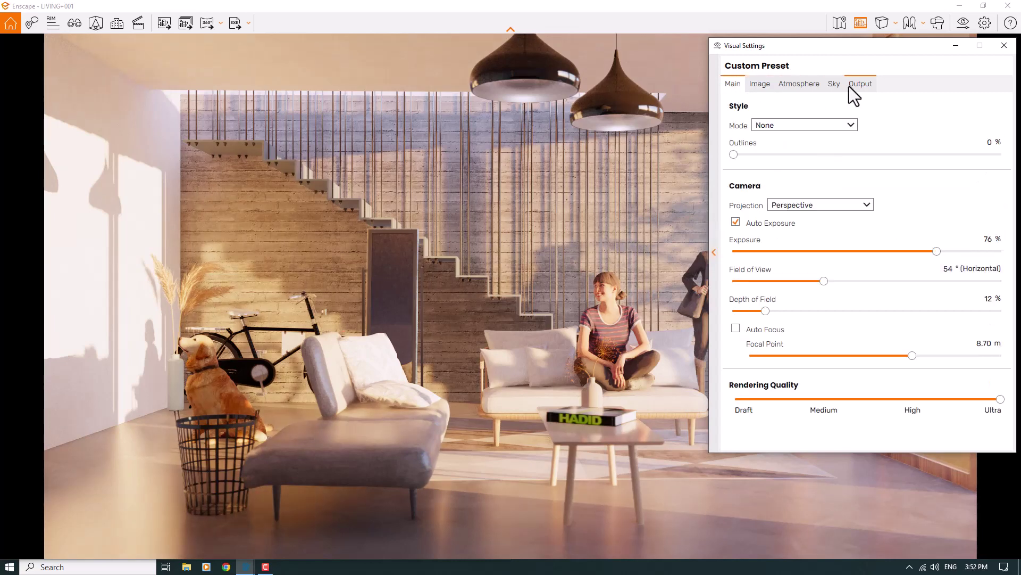
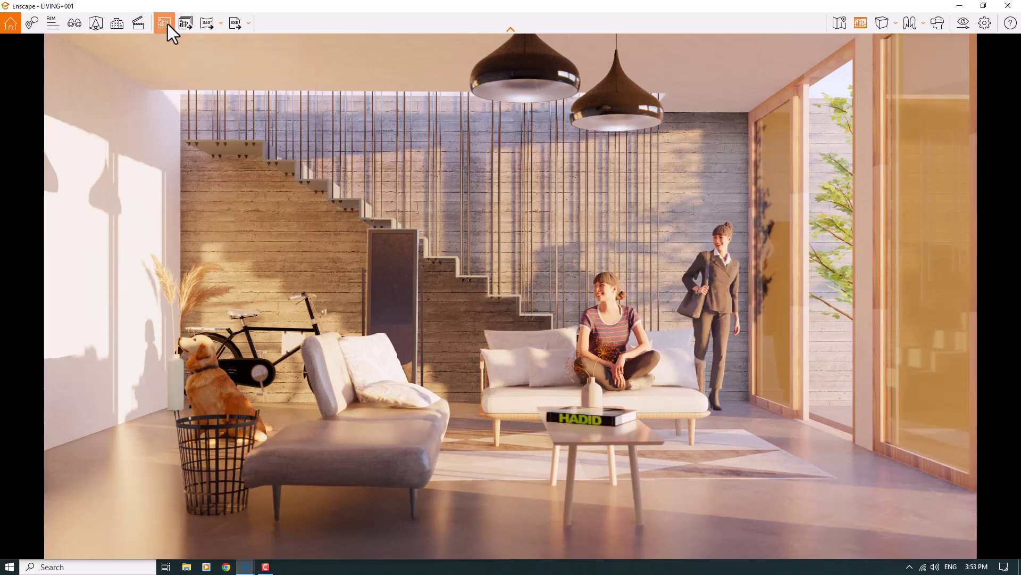
Step: Render a screenshot of the current living room view and save it to the Desktop as a JPEG image
click(168, 24)
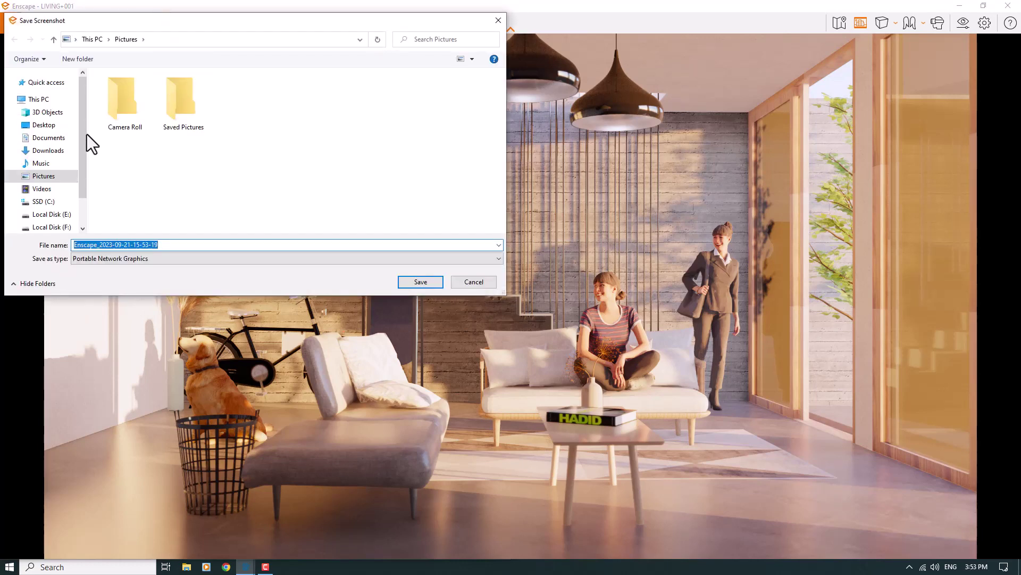
click(59, 126)
click(213, 258)
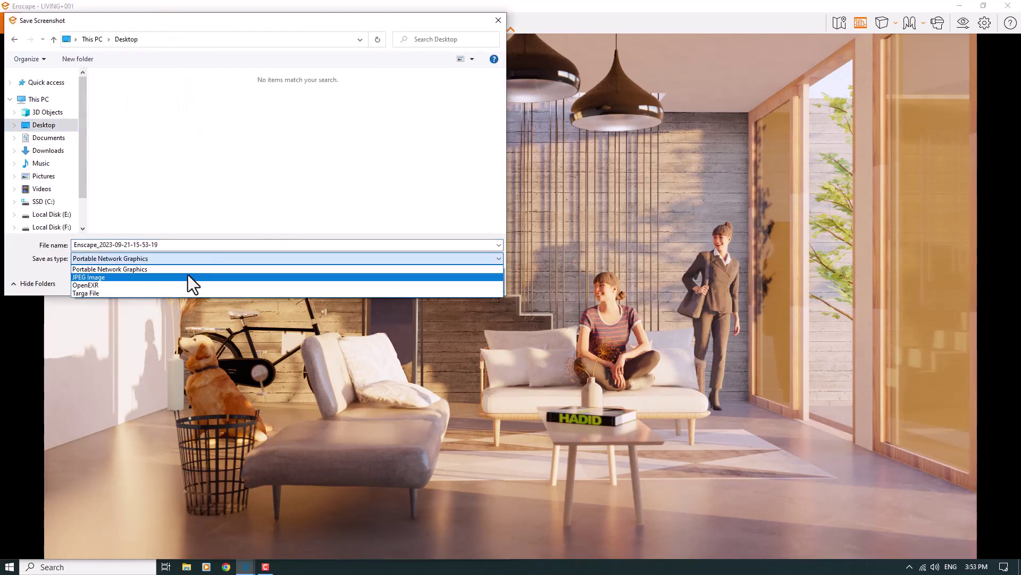
click(188, 274)
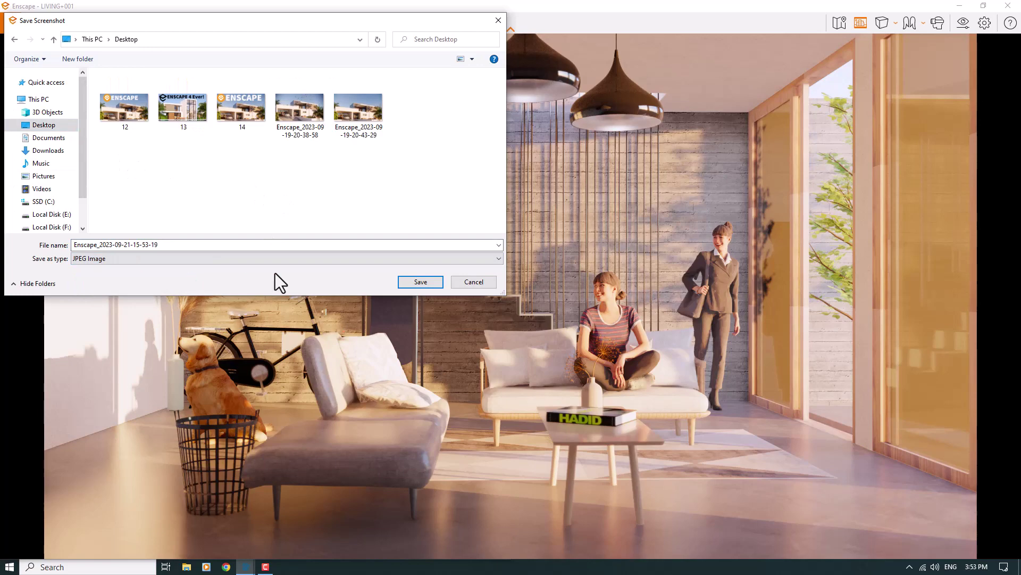
click(421, 282)
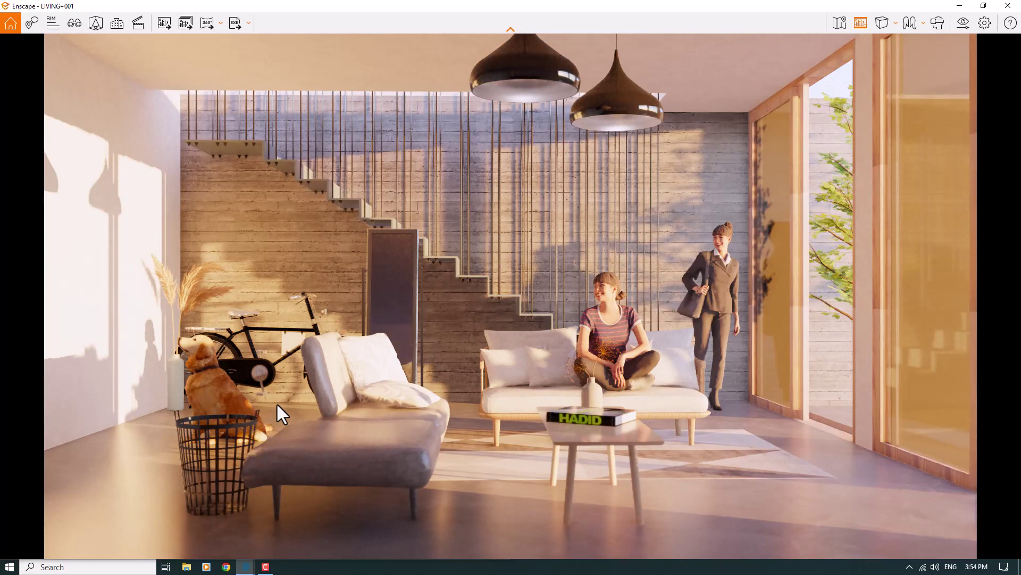
Step: Switch to the Windows desktop and open the newly saved Enscape render to view it
key(super+d)
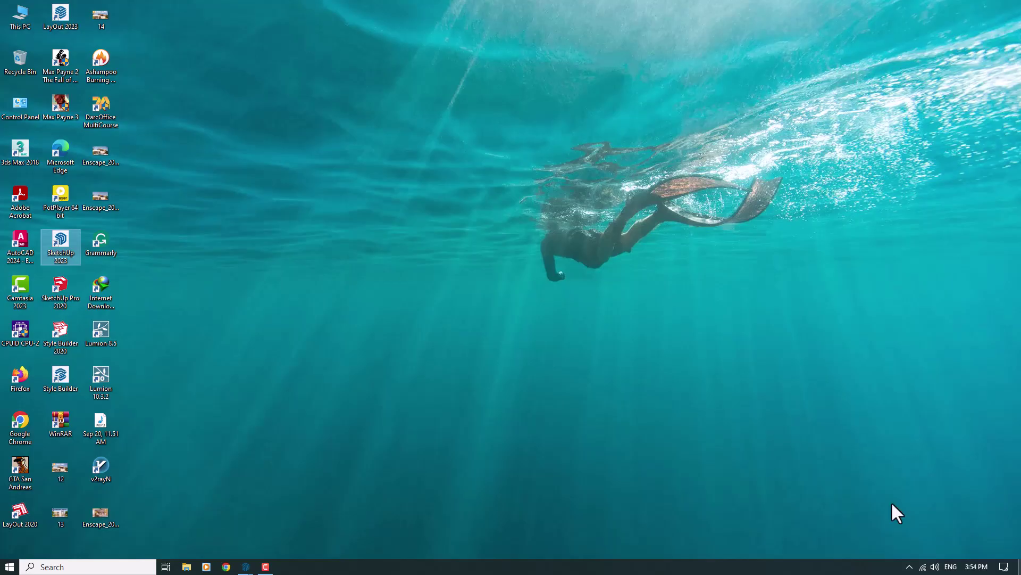
click(110, 508)
double_click(109, 505)
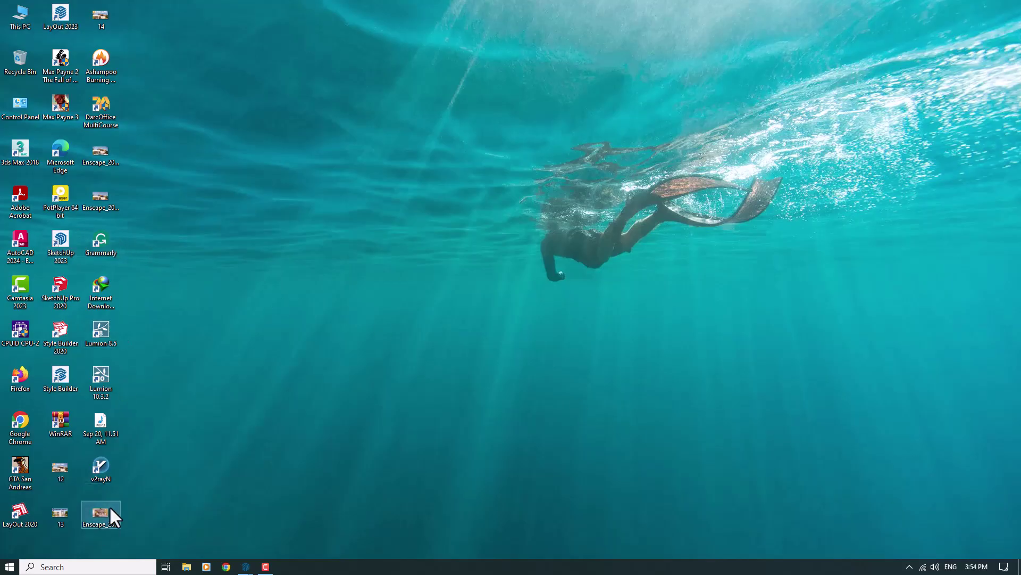